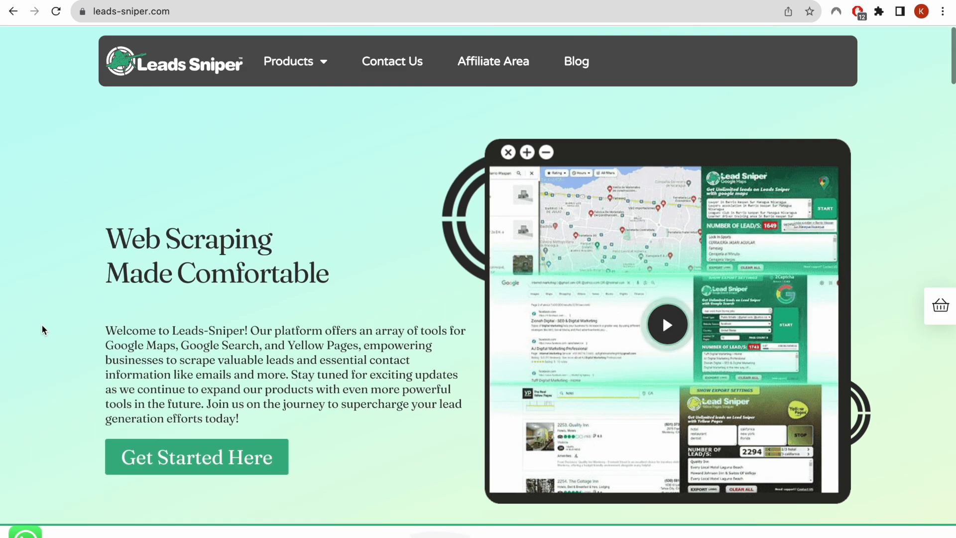
Look through the products on the leads-sniper.com home page, including the Google Maps and Google Search scrapers.
scroll(42, 329, down, 4)
scroll(42, 329, down, 4)
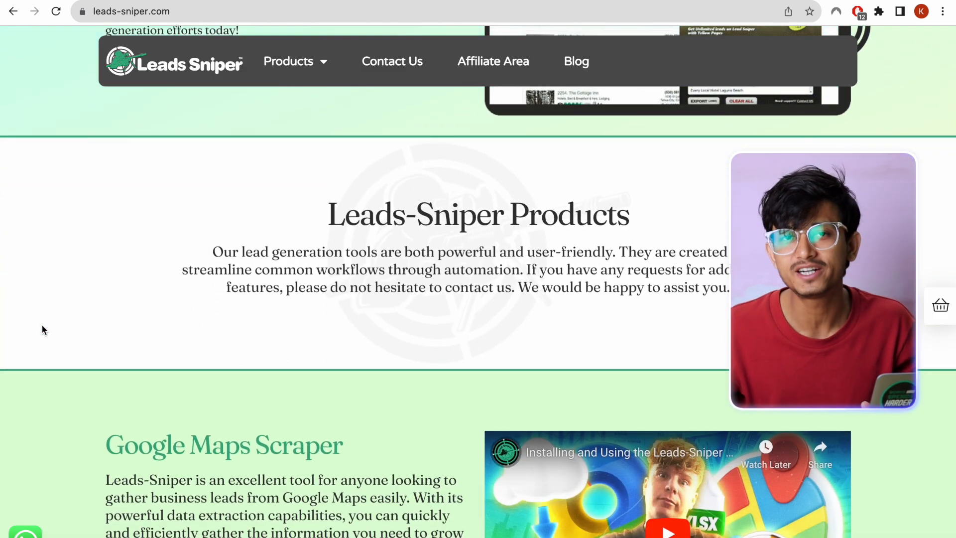
scroll(42, 329, down, 4)
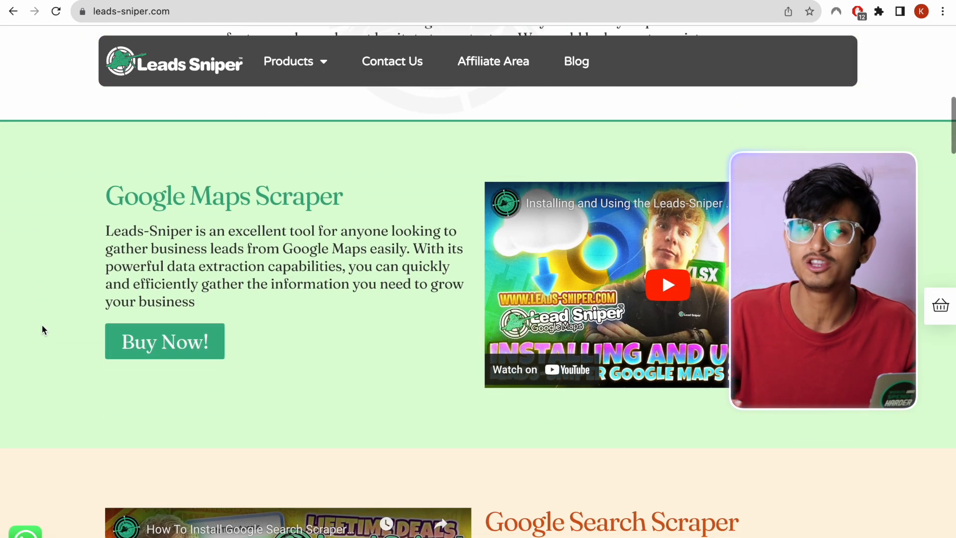
scroll(42, 330, down, 4)
scroll(42, 330, down, 2)
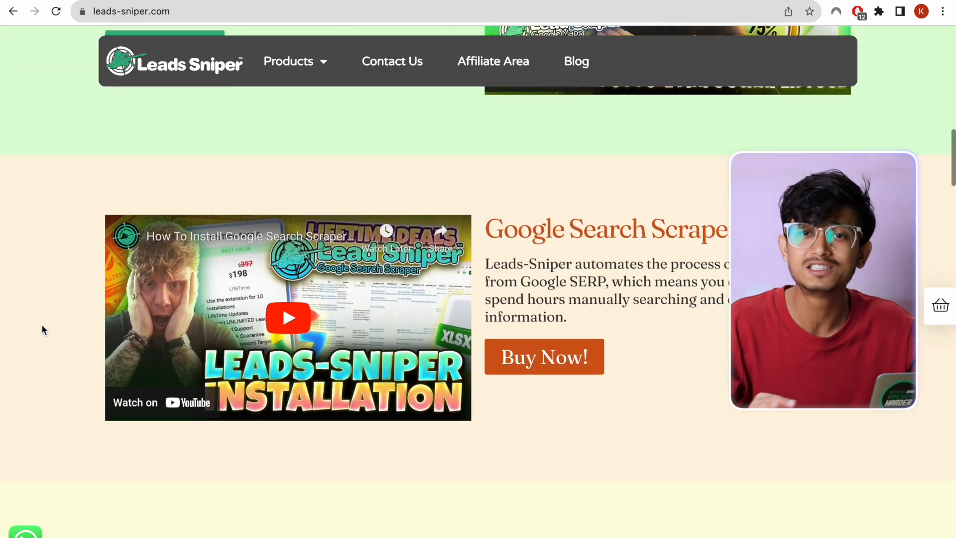
scroll(42, 329, down, 1)
scroll(42, 327, down, 6)
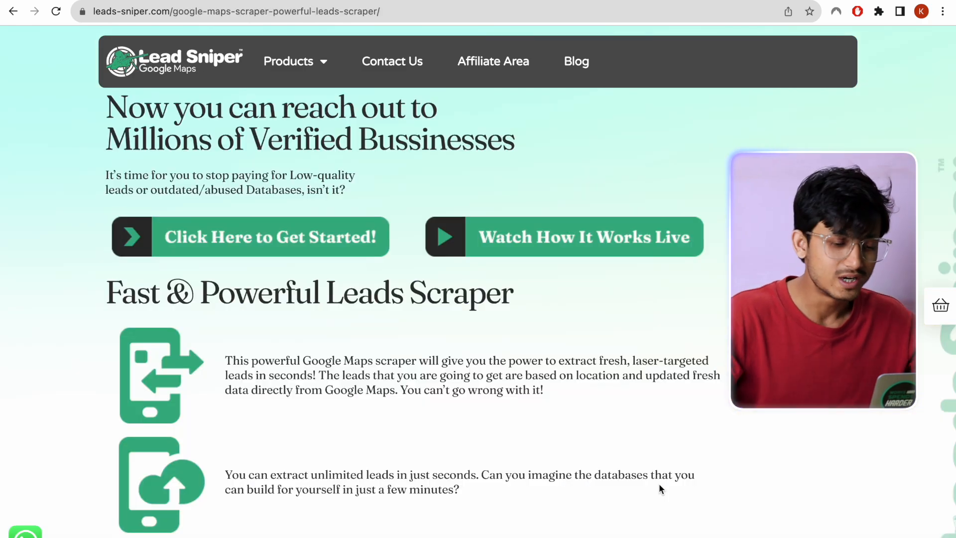
Review the Google Maps Scraper page, covering its setup steps, extracted fields, use cases and lifetime subscription plans.
scroll(659, 483, down, 8)
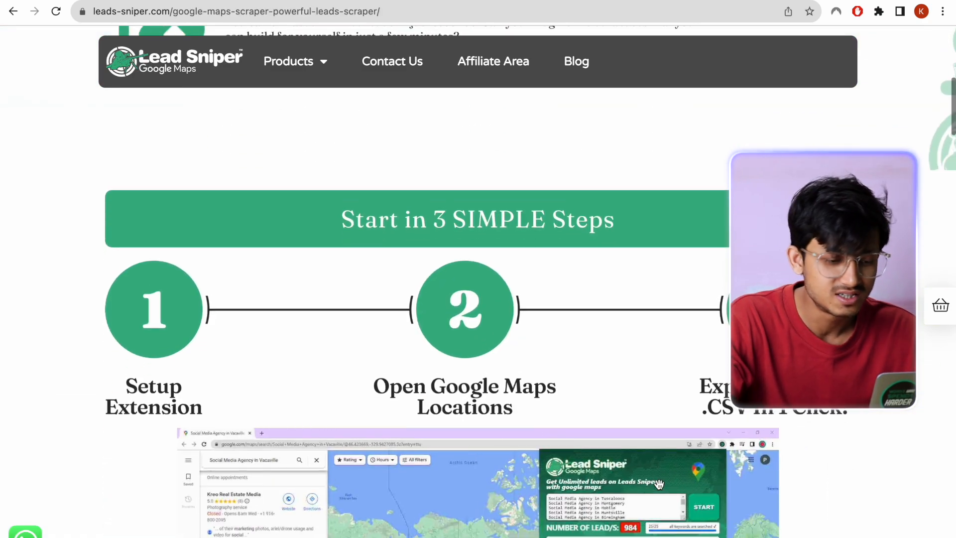
scroll(659, 483, down, 12)
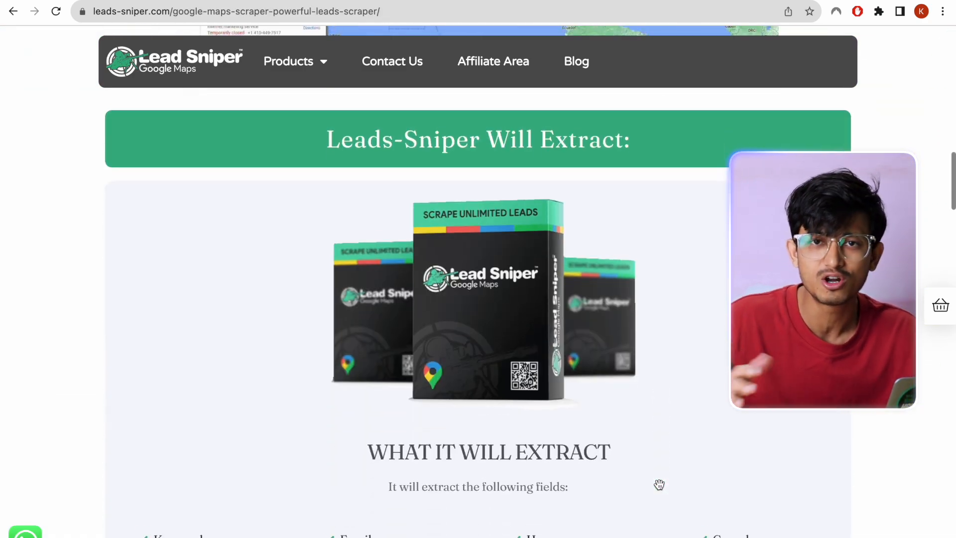
scroll(659, 484, down, 12)
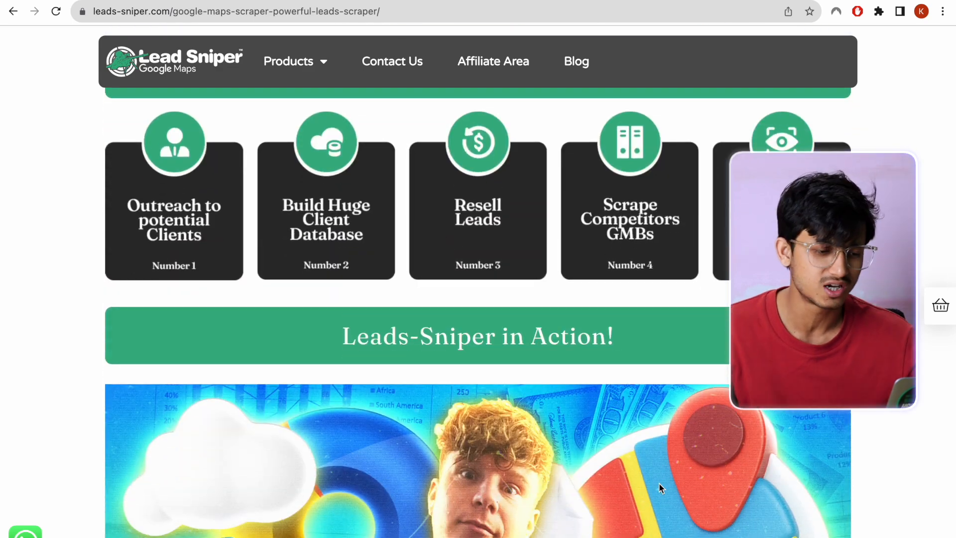
scroll(659, 482, down, 12)
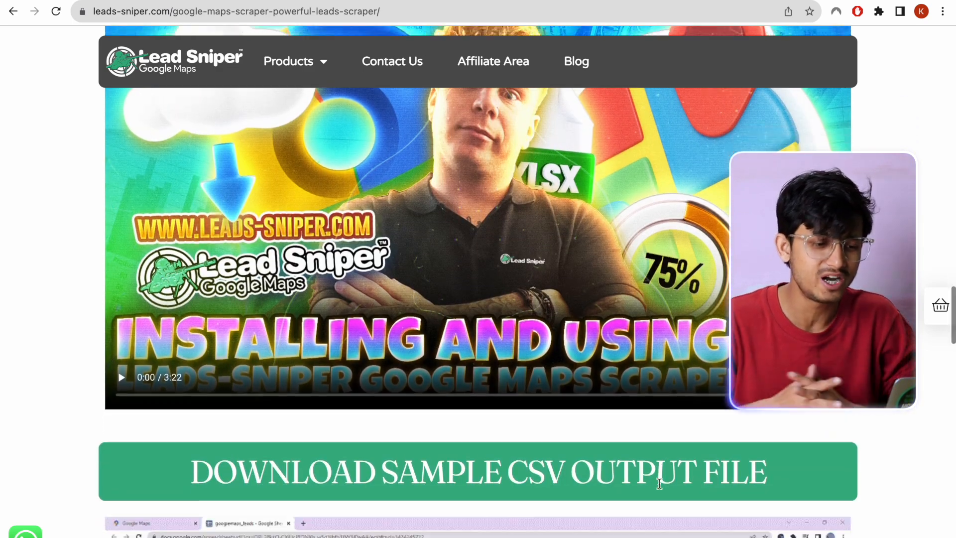
scroll(659, 483, down, 15)
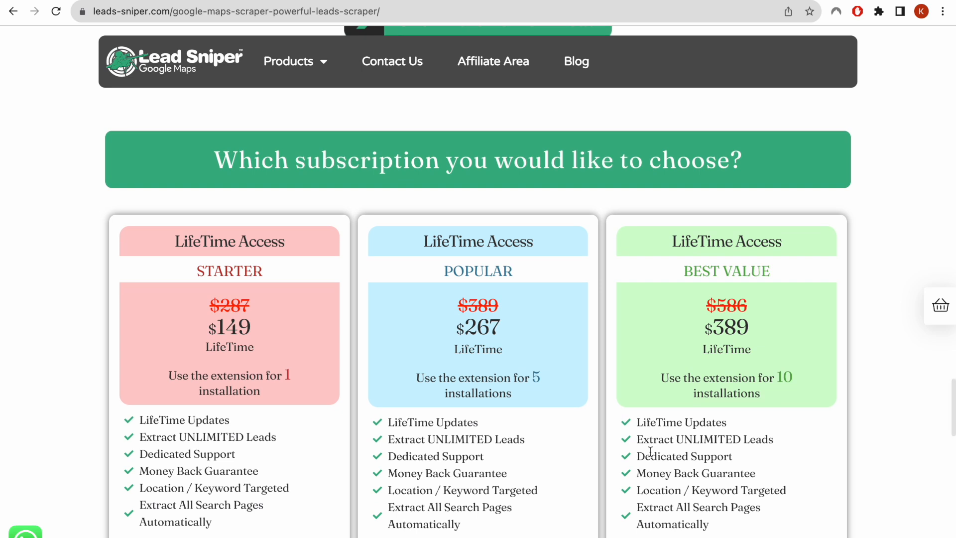
scroll(626, 360, down, 3)
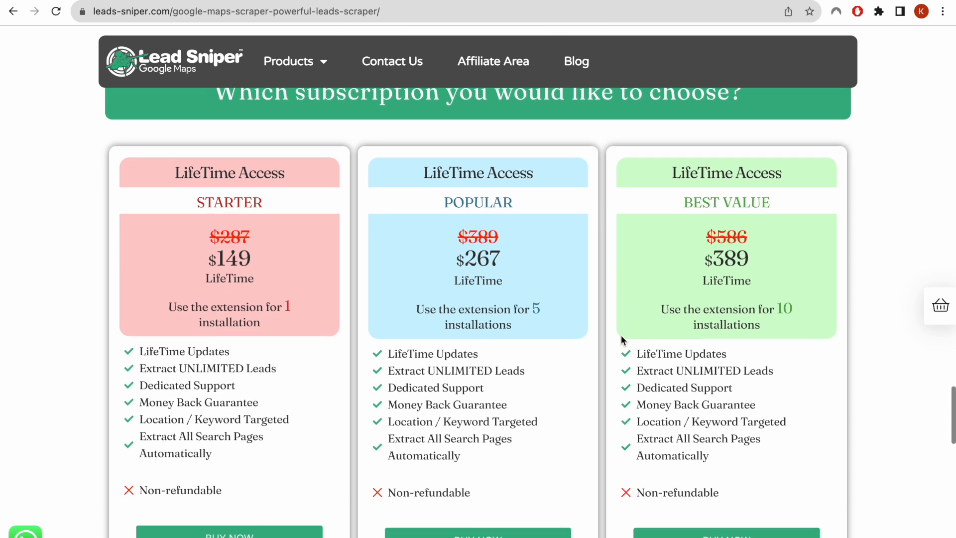
scroll(621, 336, down, 1)
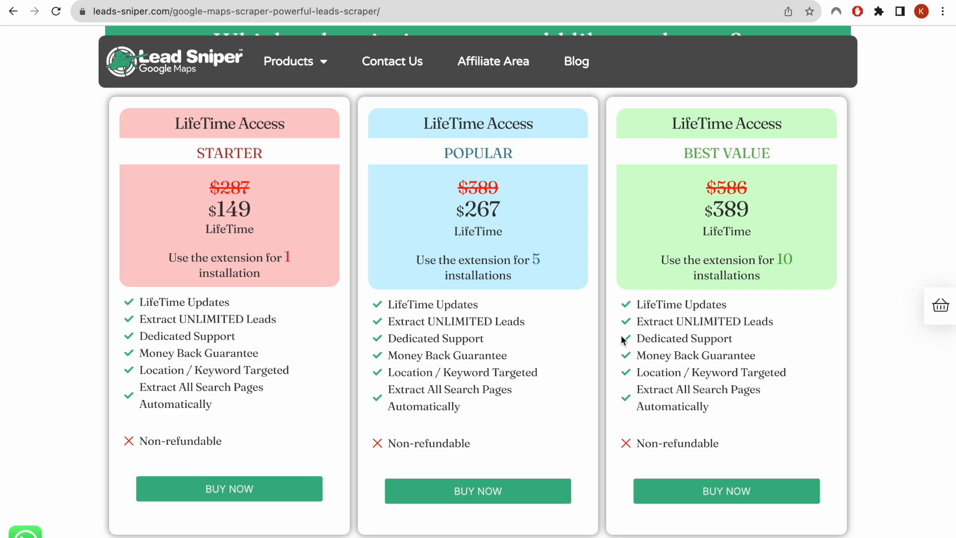
scroll(621, 335, down, 8)
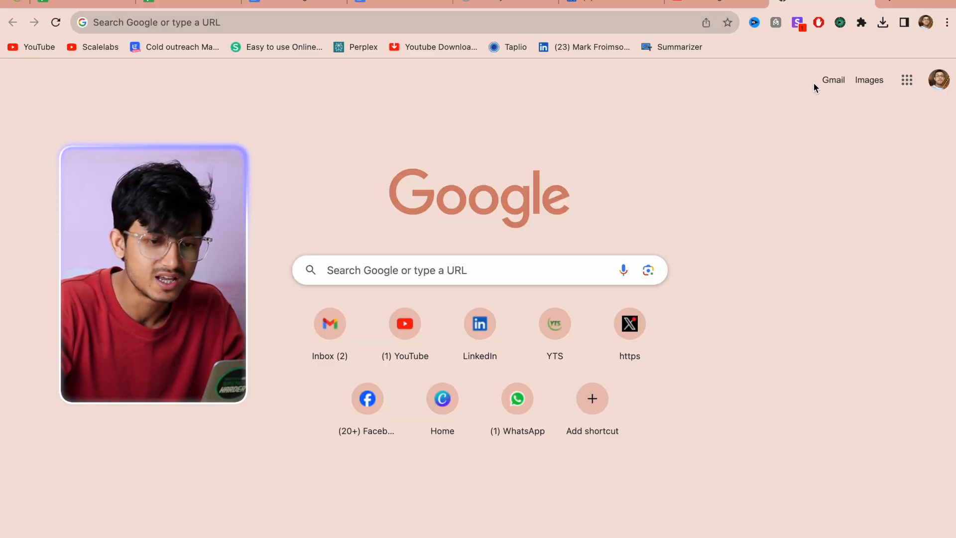
Open the Leads Sniper extension and re-enter the dermatologist keywords for new york, las vegas, Washington and california, one per line.
click(840, 22)
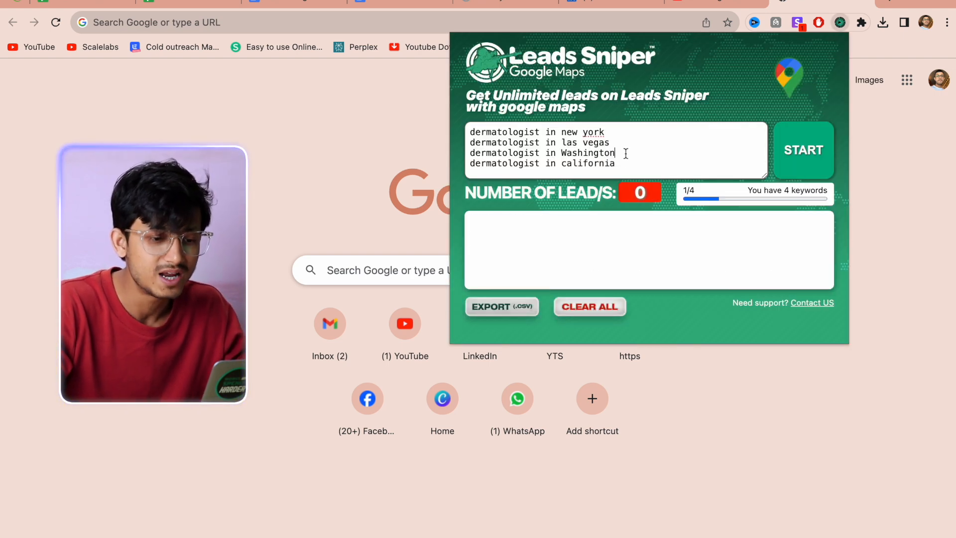
key(super+a)
key(Right)
key(super+a)
key(super+c)
key(BackSpace)
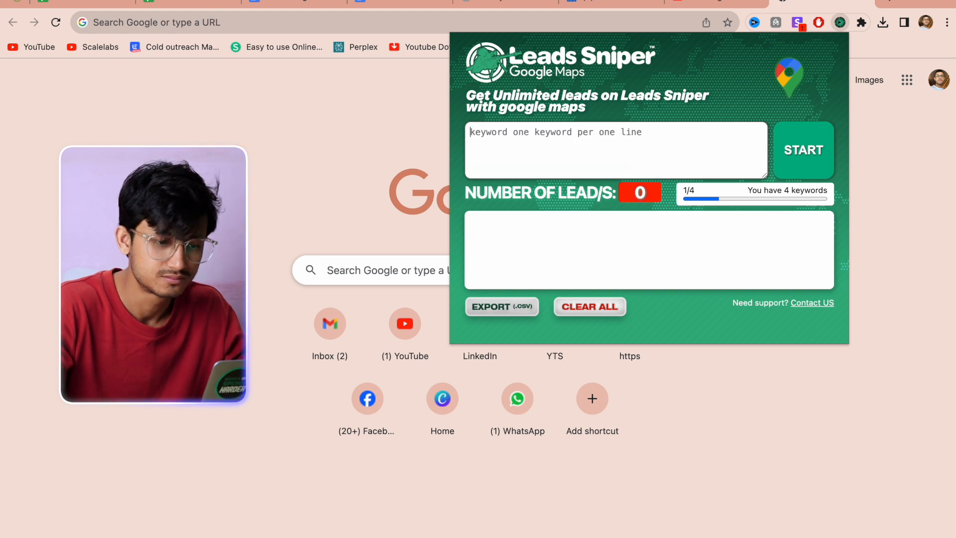
key(super+v)
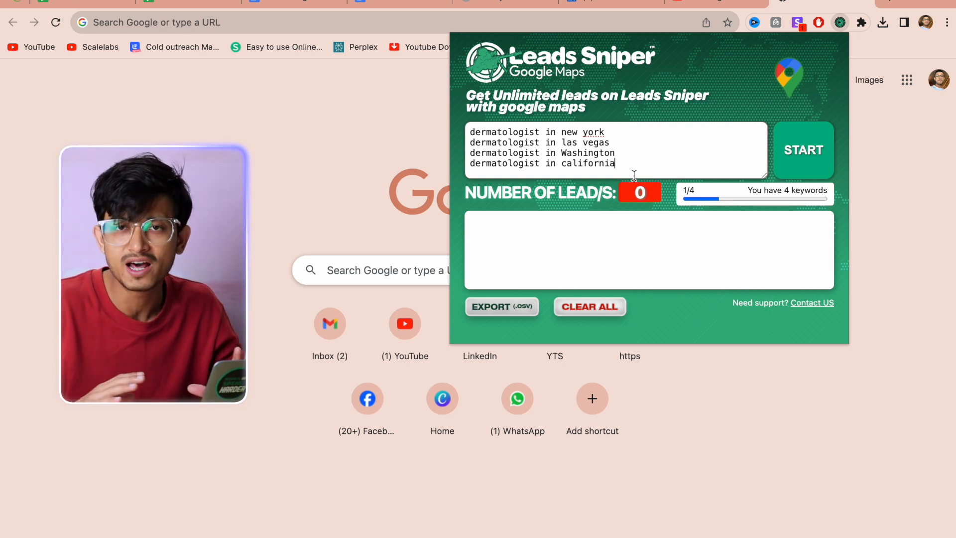
Run the Google Maps scrape for all four keywords and export the collected leads as a CSV file.
click(804, 158)
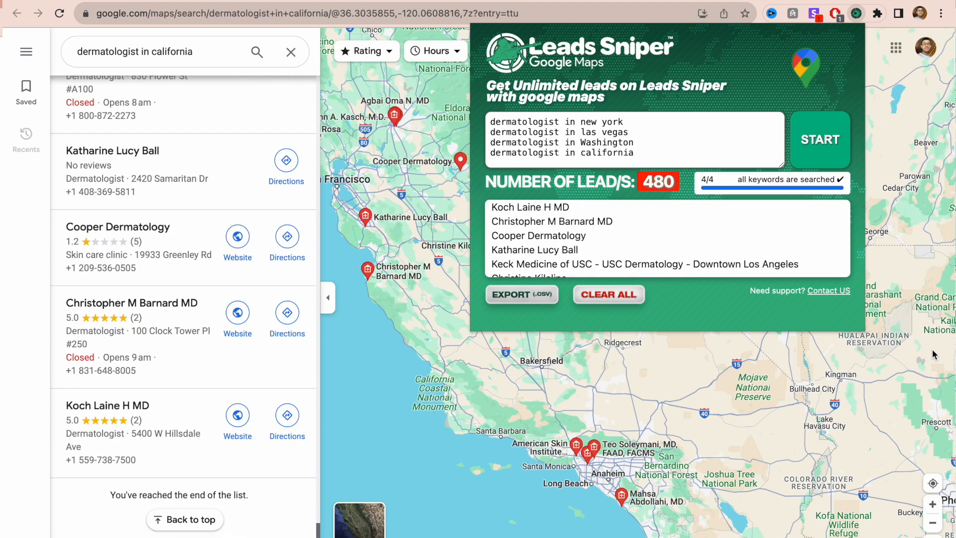
click(522, 294)
click(579, 197)
click(506, 222)
click(506, 222)
click(507, 222)
click(709, 195)
click(577, 319)
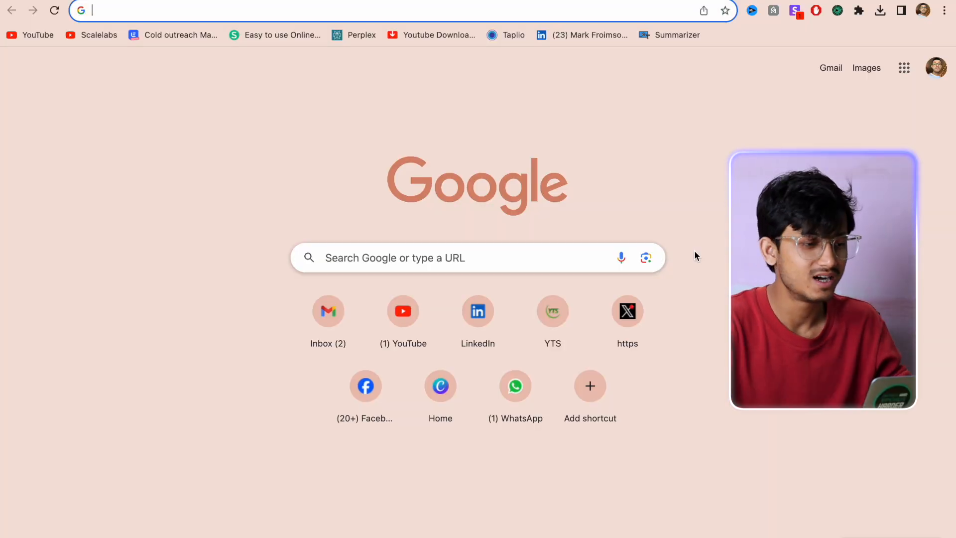
Search Google for "top high paying niches for SMMA in USA" and read the beginner niches in the eightify.app article summary.
text(top high paying niches for SMMA in USA)
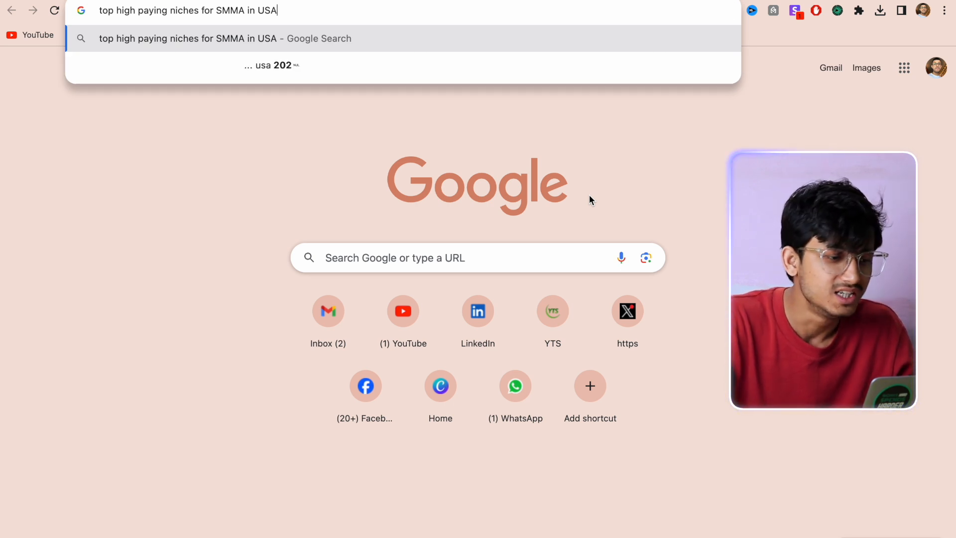
key(Return)
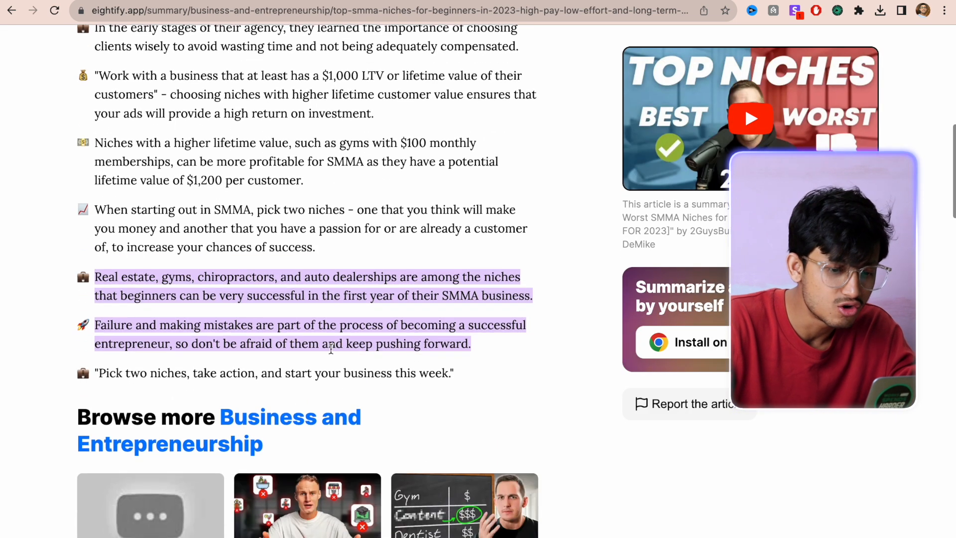
drag(145, 277, 164, 277)
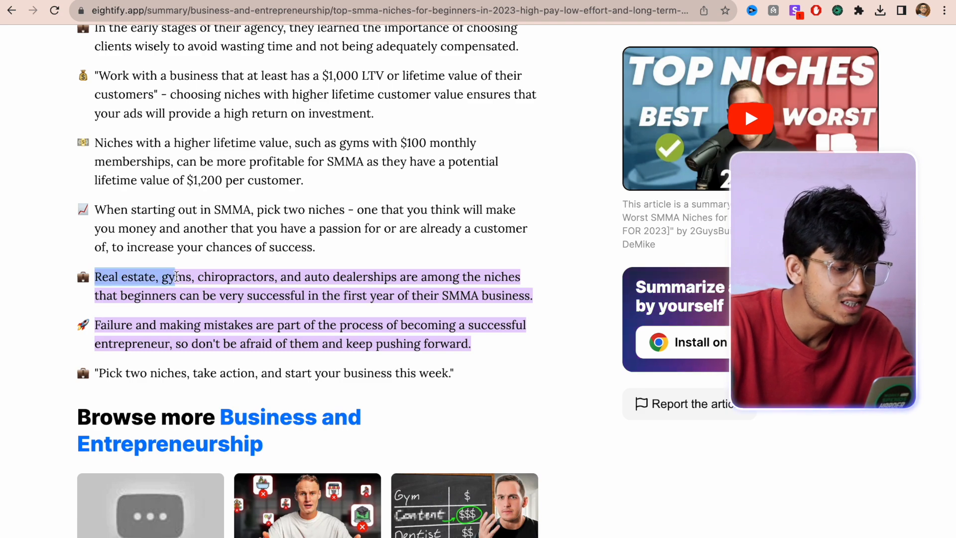
triple_click(223, 274)
click(230, 296)
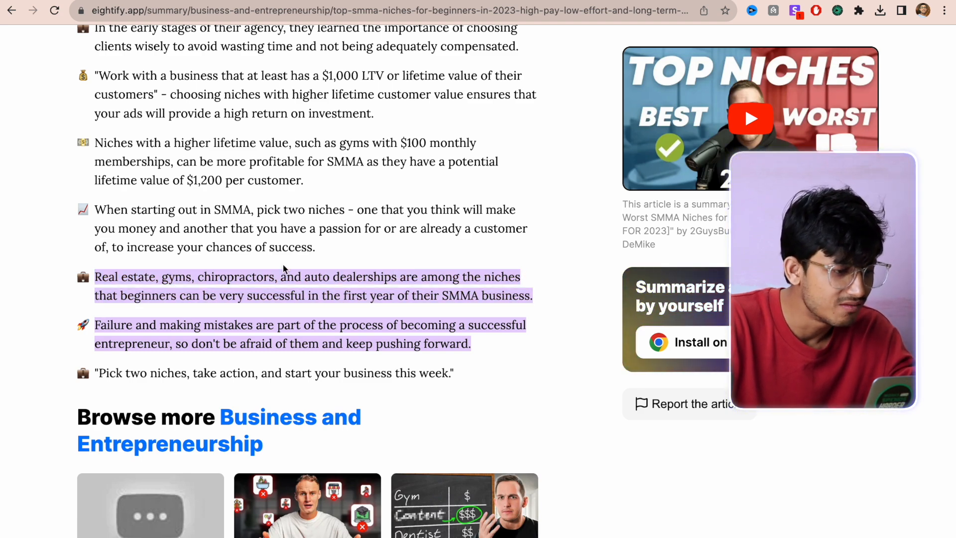
scroll(283, 264, up, 15)
Switch to Microsoft Edge, search Bing for "top high paying niches for SMMA in USA" and open the web-hobbies 53 High-Ticket SMMA Niches List.
key(ctrl+Right)
click(429, 7)
text(top high paying niches for SMMA in USA)
key(Return)
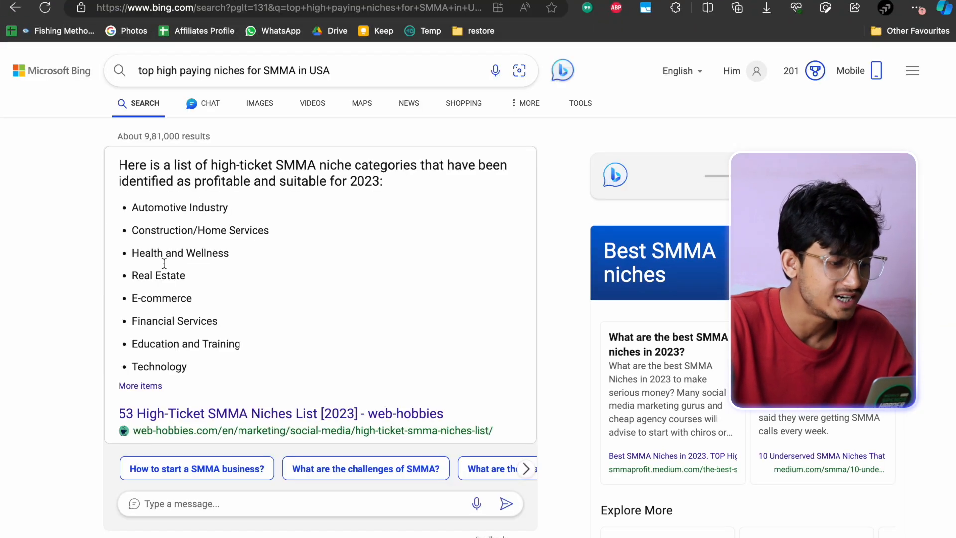
click(157, 413)
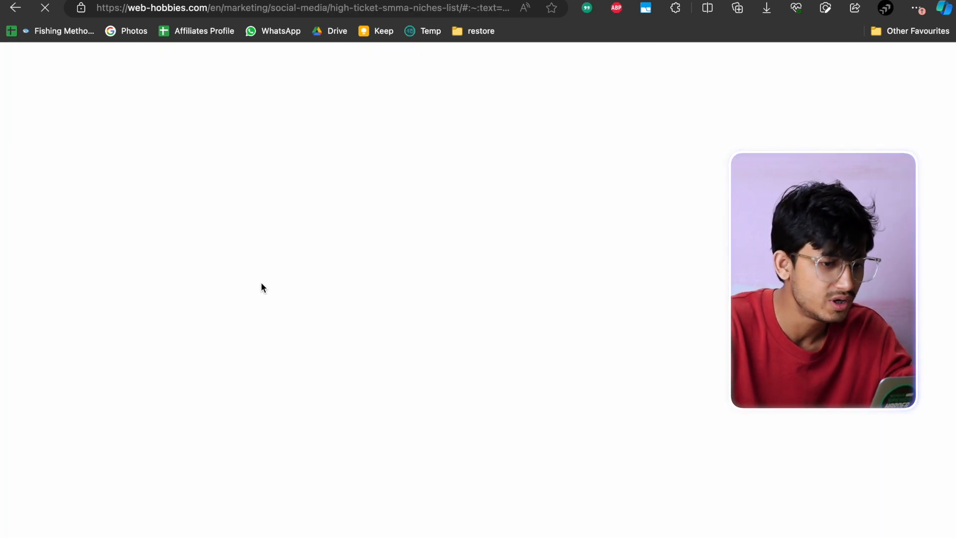
Read through the article's niche categories and their pricing, from the Automotive Industry to Real Estate.
scroll(261, 283, down, 6)
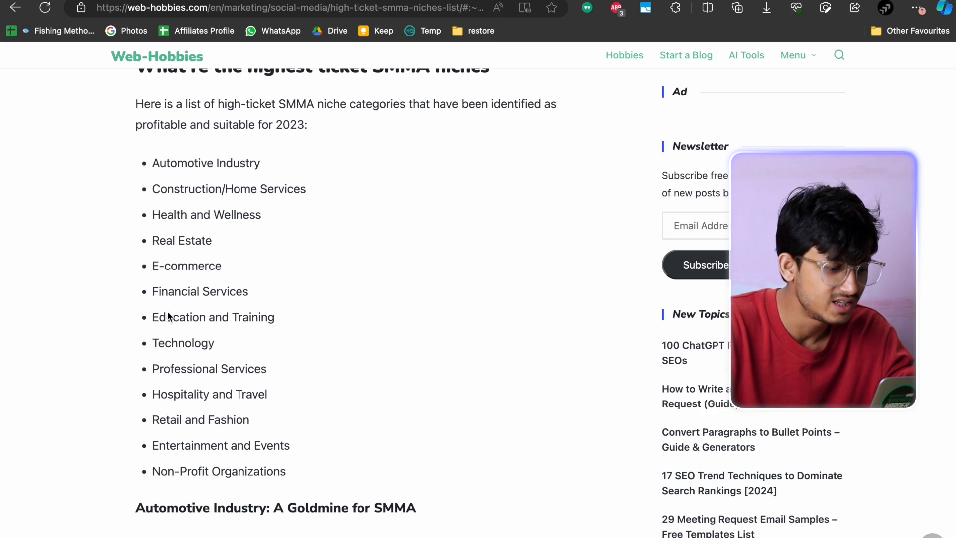
scroll(172, 306, down, 10)
scroll(219, 357, down, 12)
scroll(287, 342, down, 10)
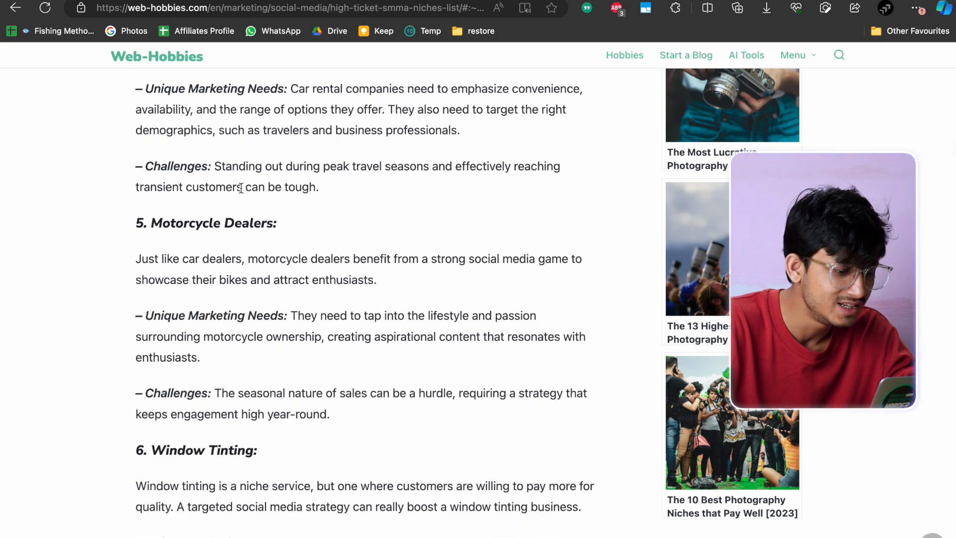
scroll(240, 188, down, 10)
scroll(210, 280, down, 10)
scroll(210, 280, up, 2)
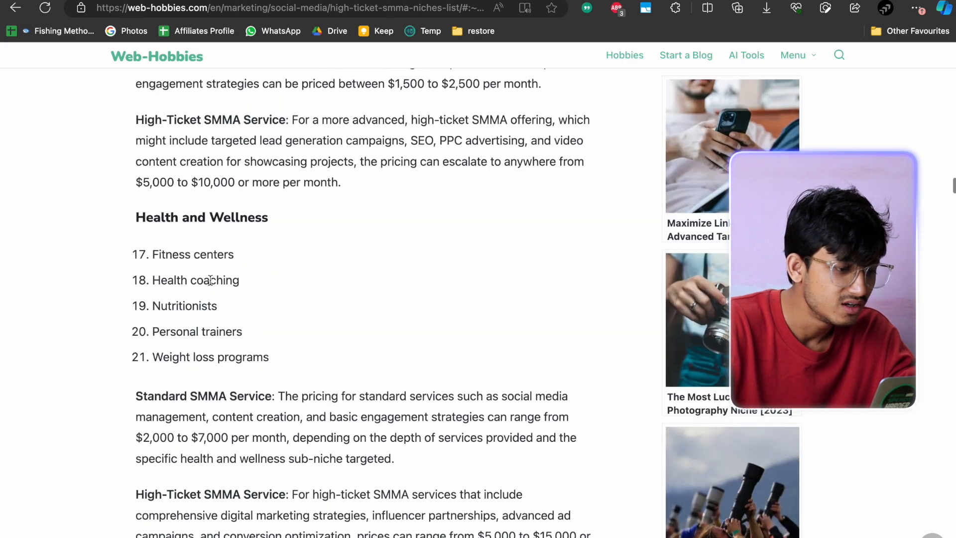
scroll(210, 280, up, 6)
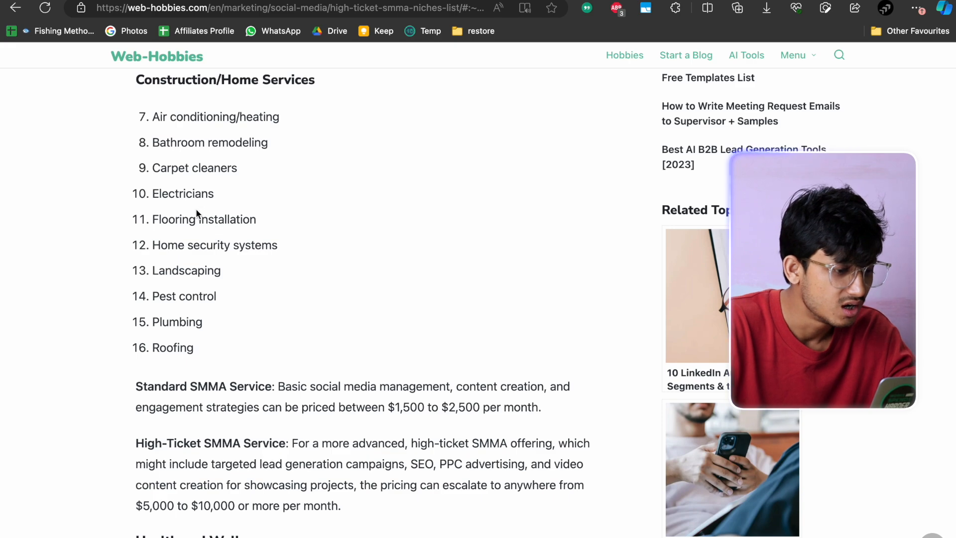
scroll(260, 218, down, 7)
scroll(261, 218, down, 7)
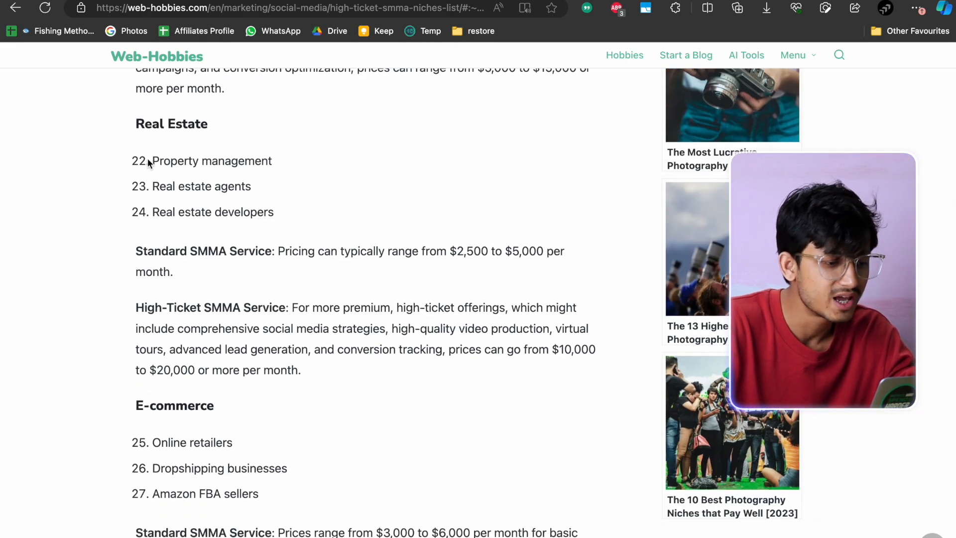
Highlight example niches in the list, such as Property management and Financial advisors, while reviewing the Financial Services and Technology sections.
drag(147, 158, 304, 156)
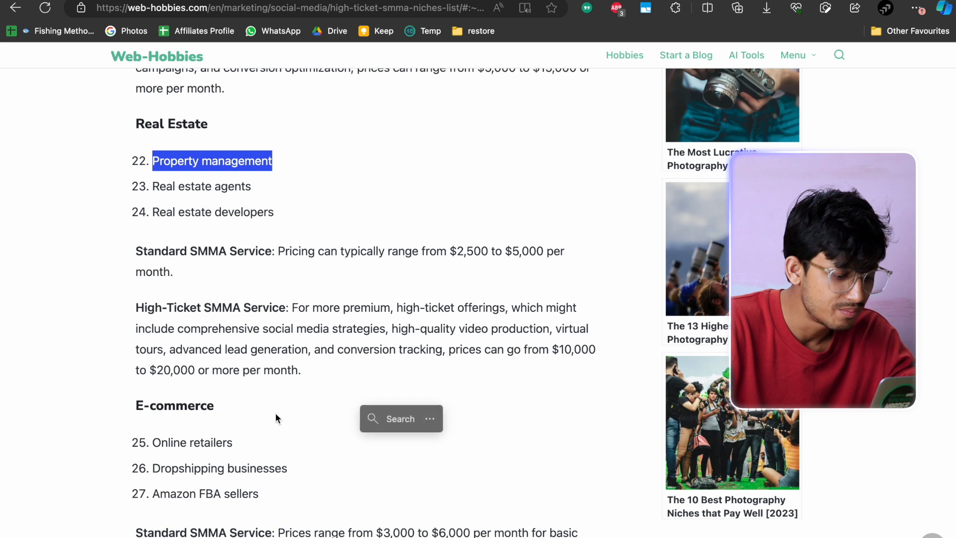
scroll(280, 411, down, 3)
scroll(280, 409, down, 7)
drag(153, 243, 262, 244)
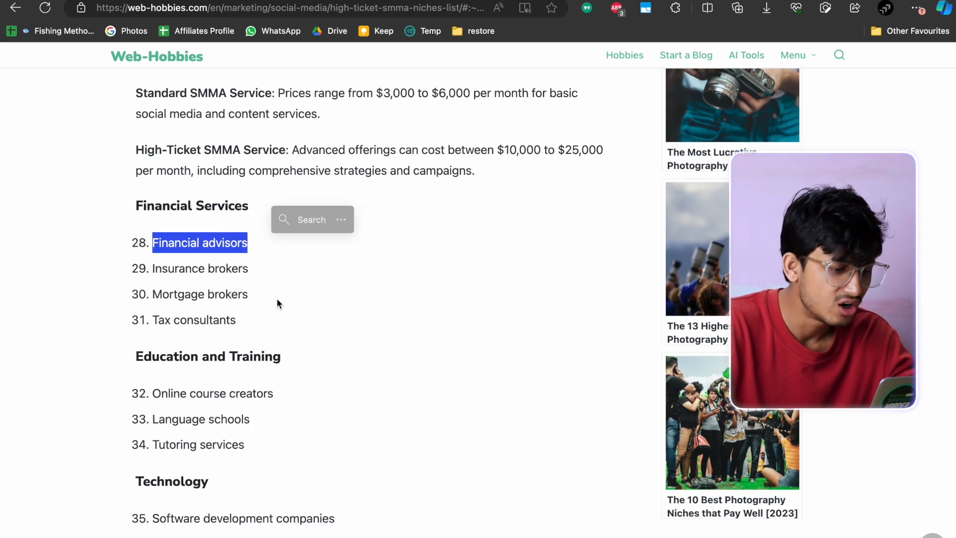
scroll(302, 343, down, 6)
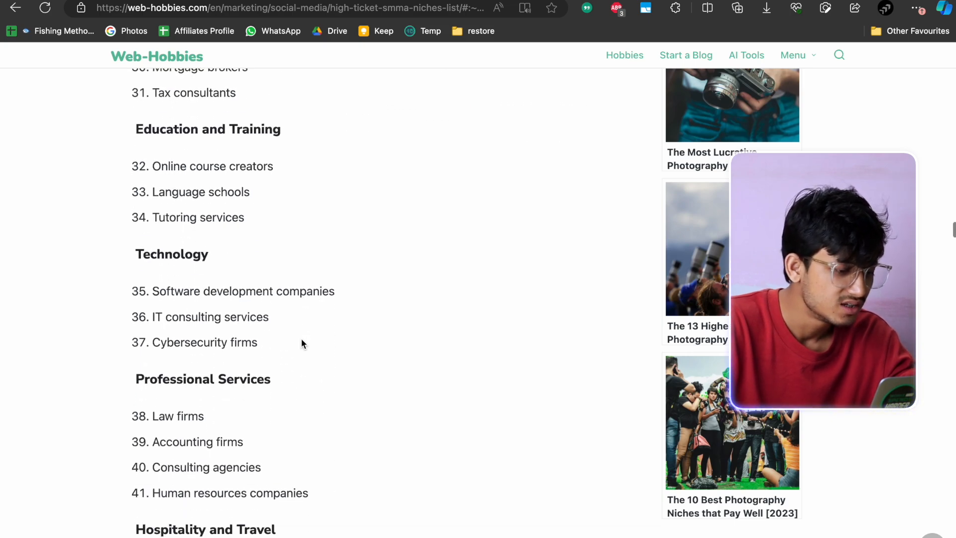
drag(276, 294, 219, 293)
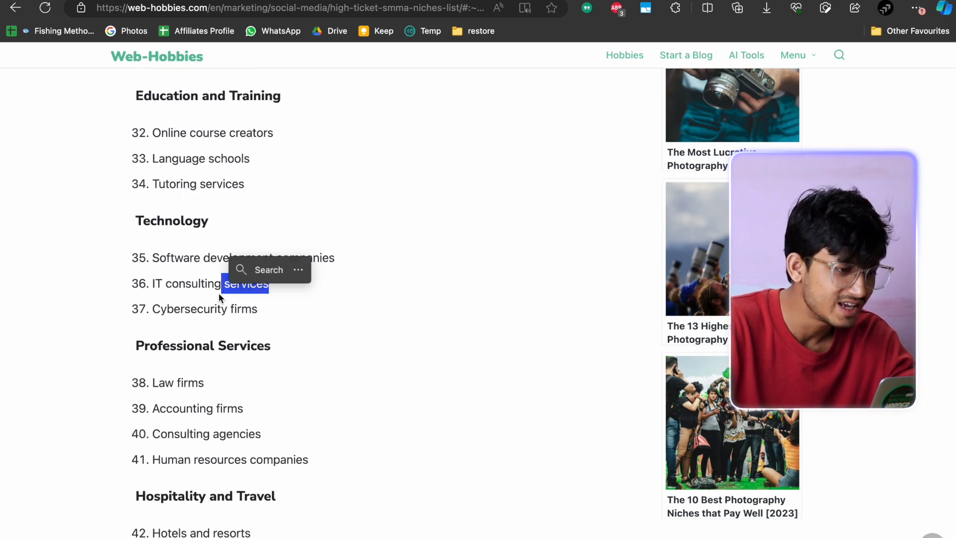
scroll(271, 398, down, 2)
Return to the Bing search results and read the Bing Chat answer on high-paying SMMA niches in the USA.
scroll(273, 400, up, 20)
scroll(273, 399, up, 7)
scroll(271, 396, left, 5)
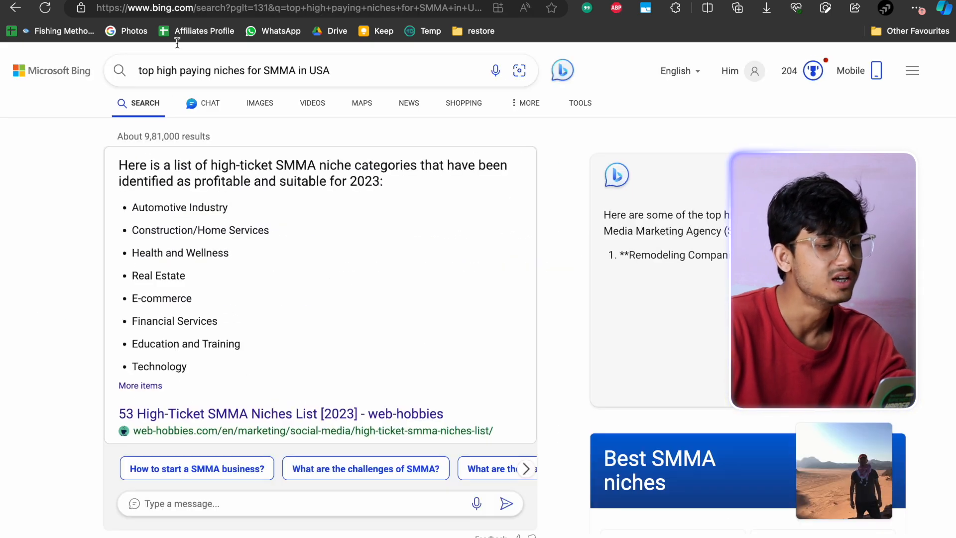
scroll(204, 100, down, 1)
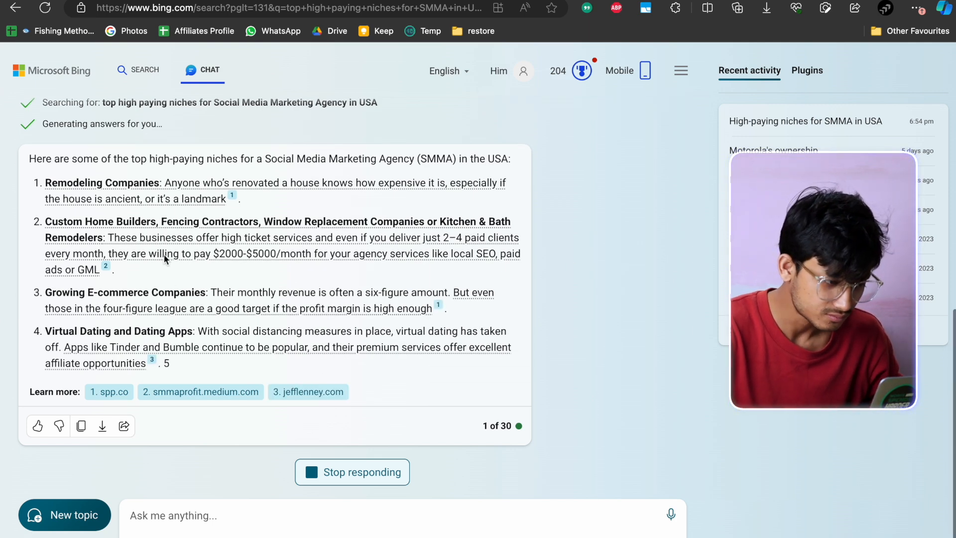
scroll(121, 222, up, 2)
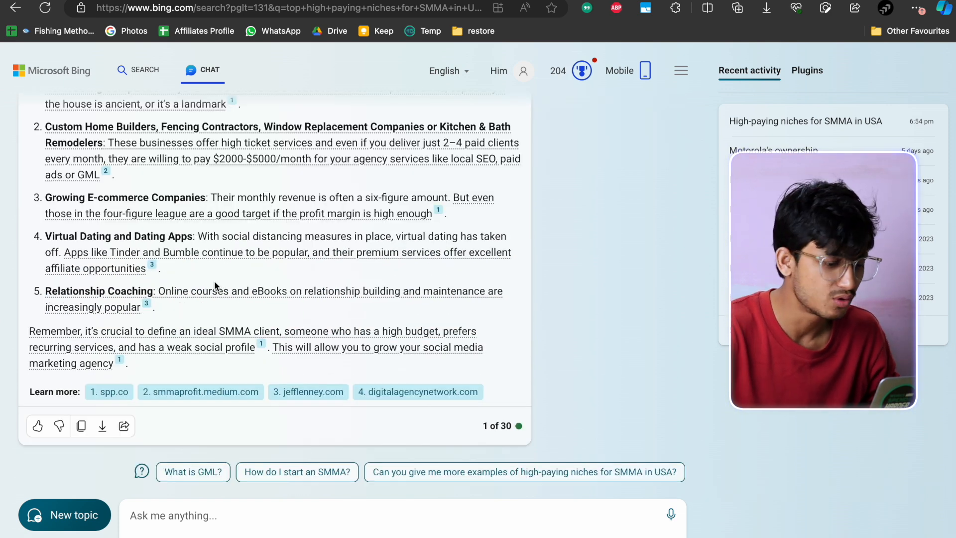
Search Bing for "top richest usa city" in a new tab.
key(ctrl+t)
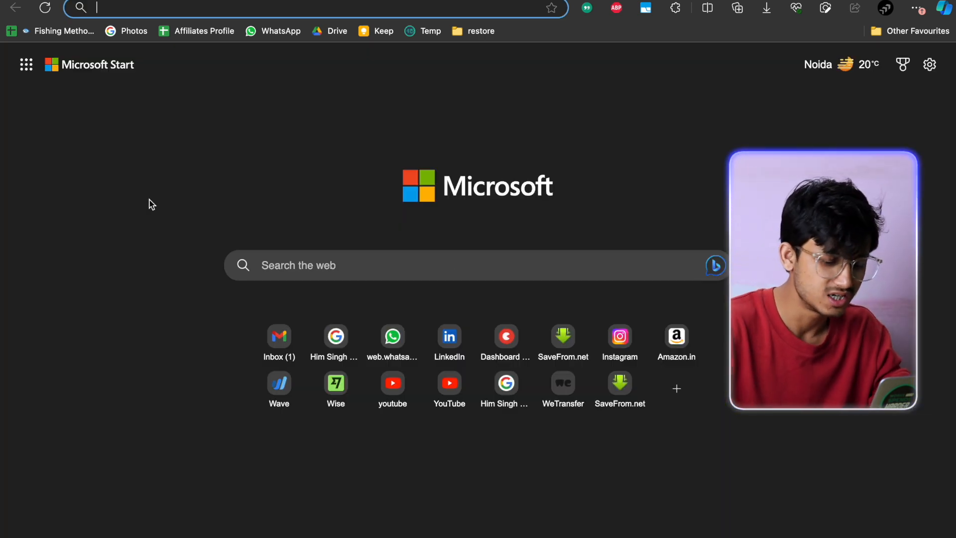
text(top)
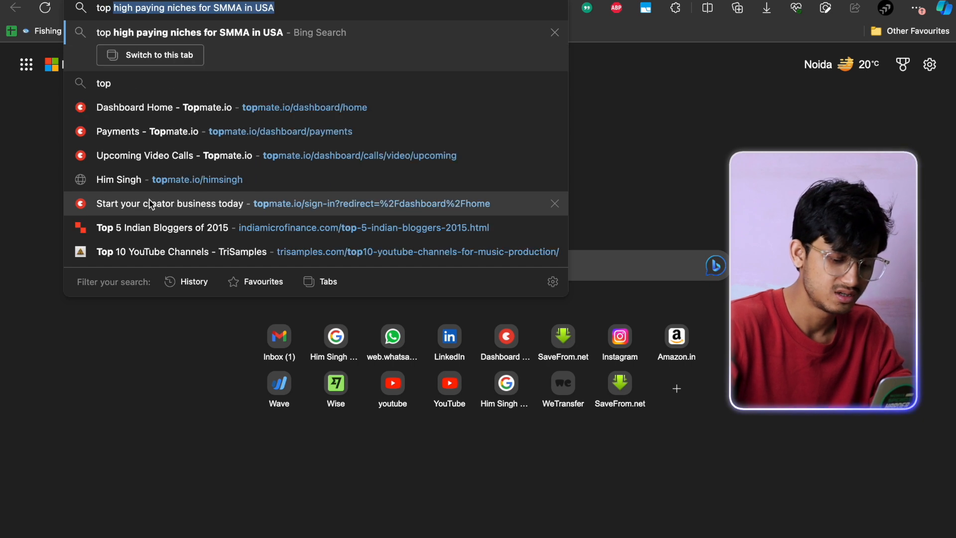
text( richest)
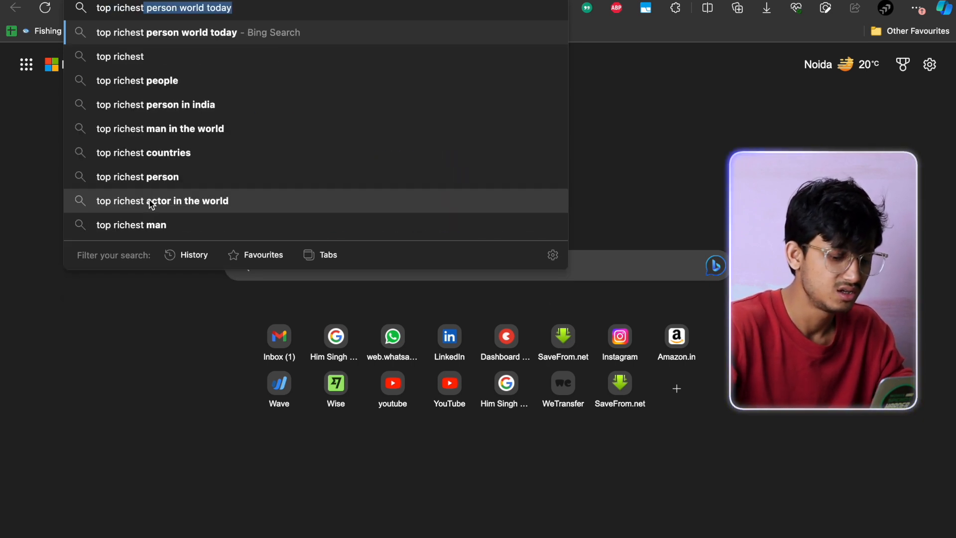
text( usa city)
key(Return)
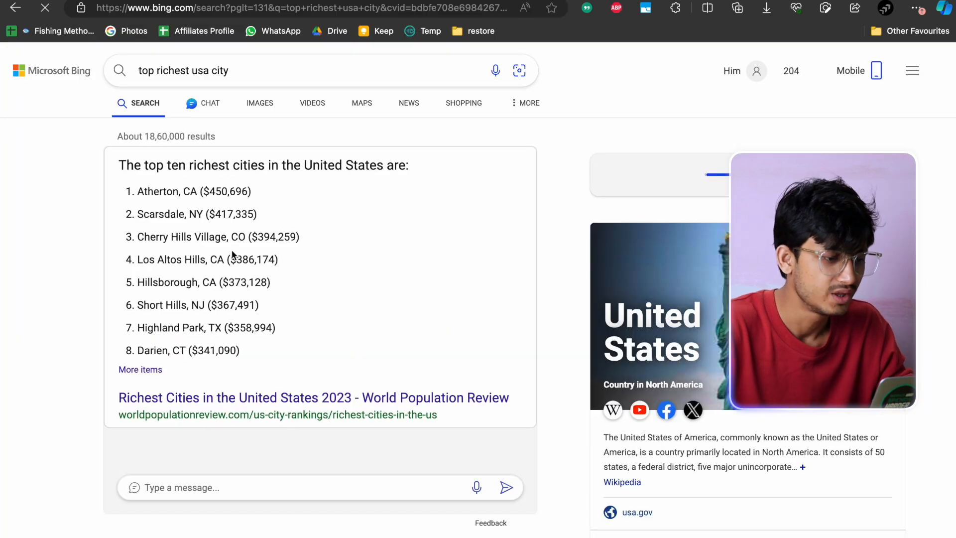
Review the list of richest US cities, expand the full Bing Chat answer and look over the related questions.
double_click(148, 192)
click(208, 194)
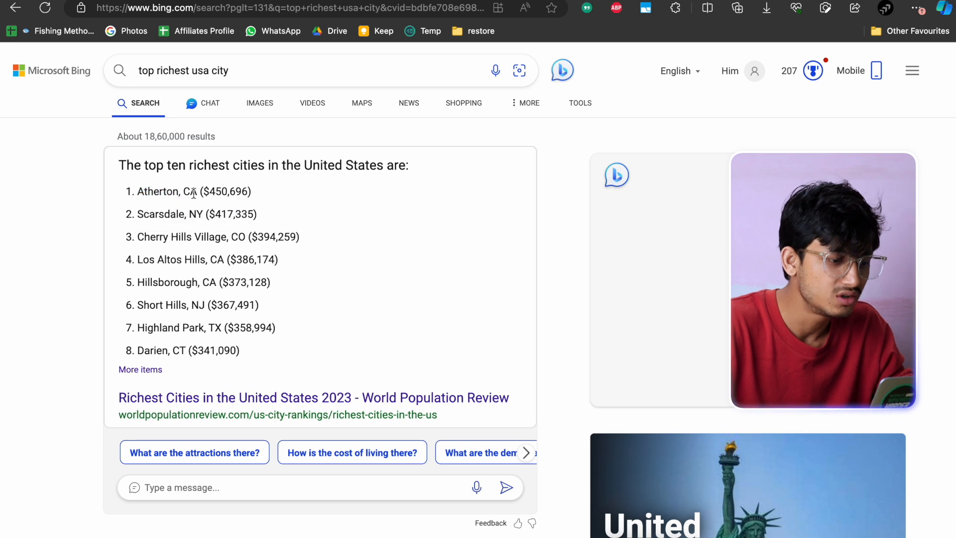
click(168, 252)
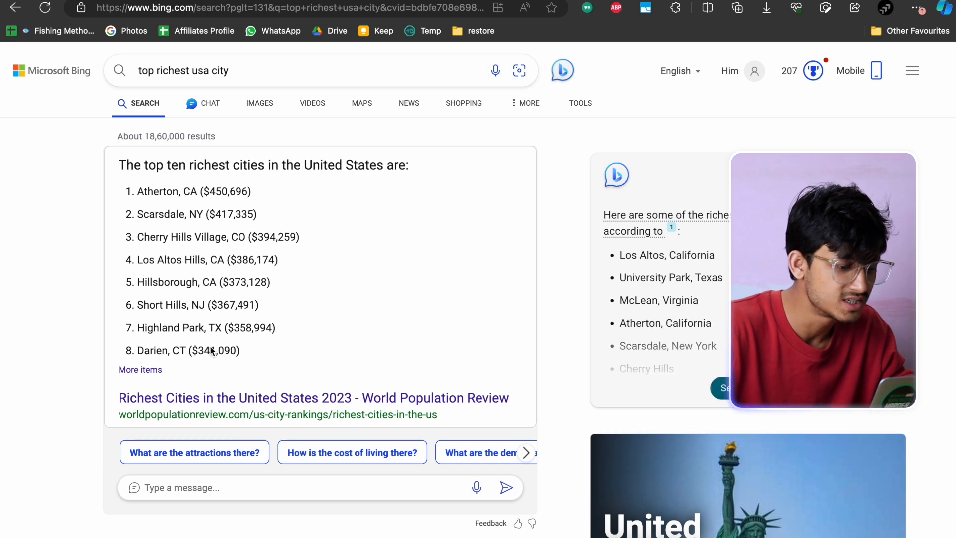
scroll(319, 336, down, 1)
scroll(318, 337, up, 1)
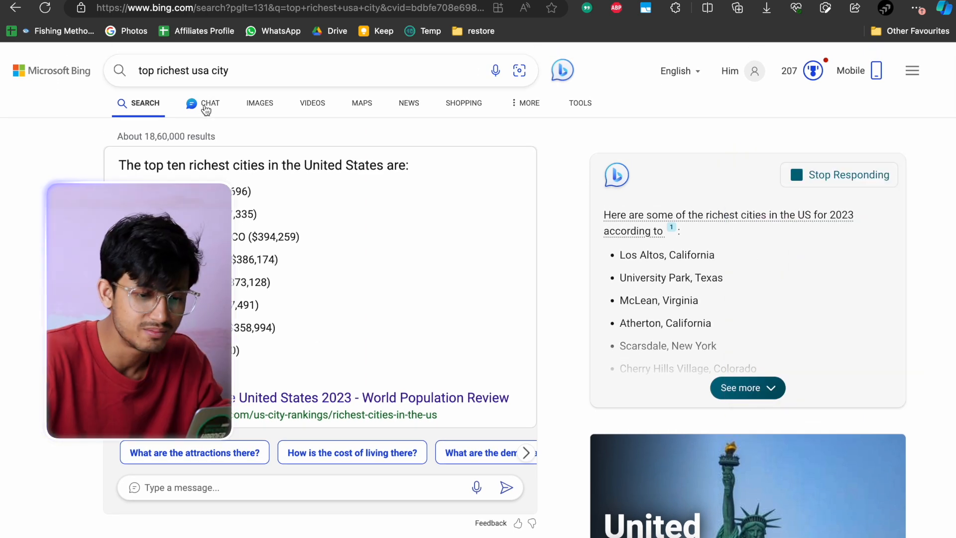
click(737, 388)
scroll(772, 389, down, 1)
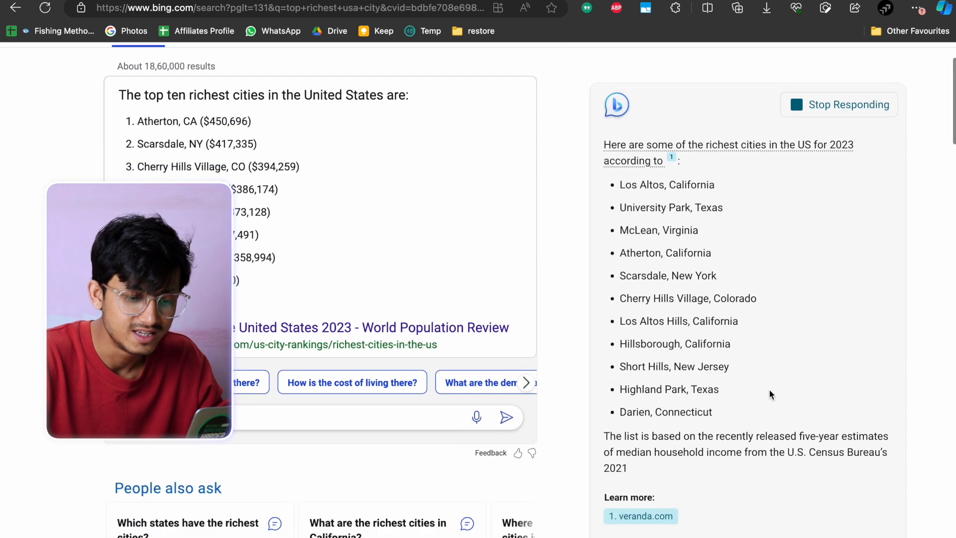
scroll(478, 418, down, 2)
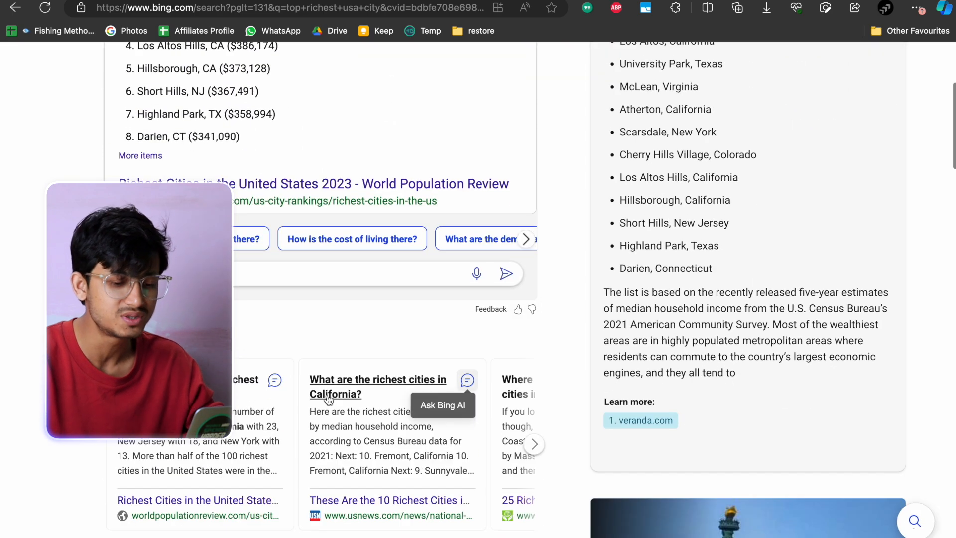
scroll(326, 399, down, 5)
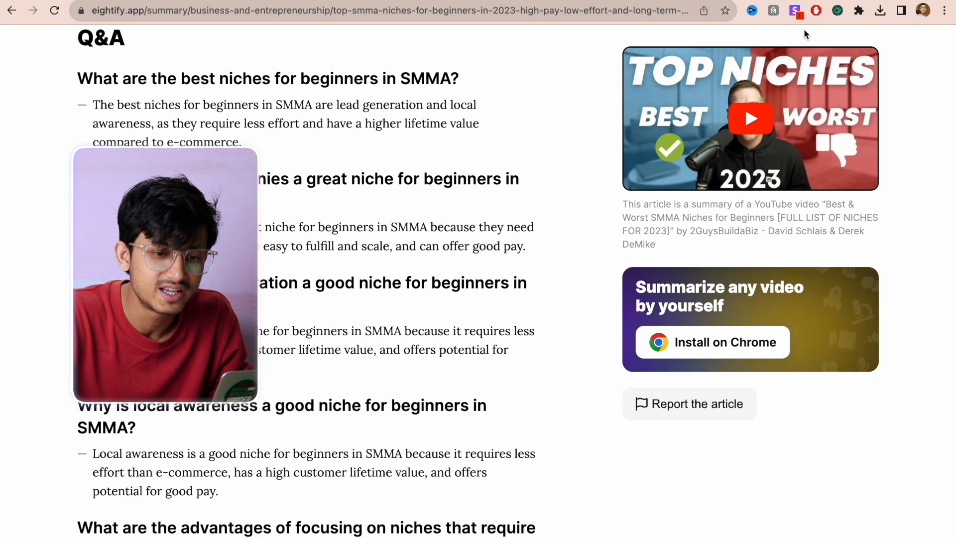
Switch to Chrome and replace the dermatologist keywords in the Leads Sniper extension with "chiropractor in new york".
click(837, 11)
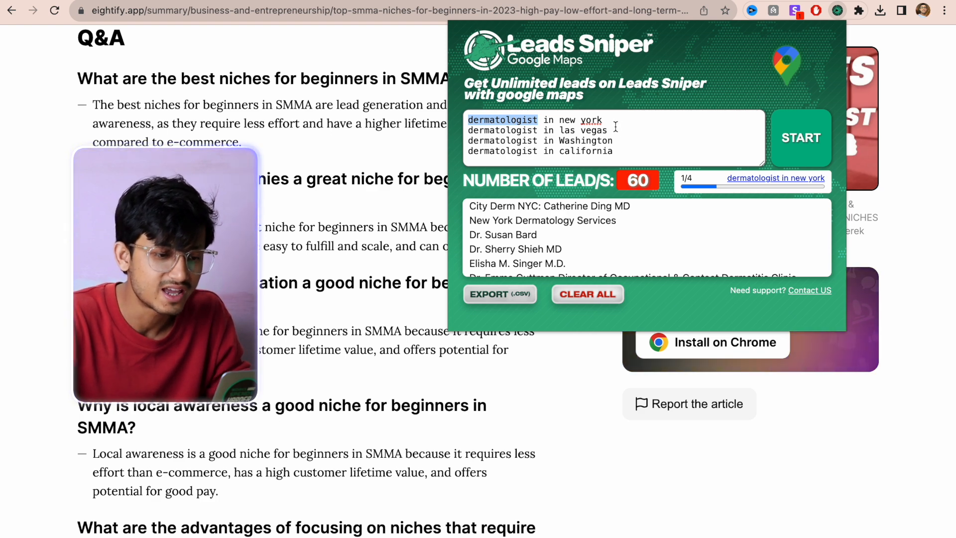
key(ctrl+a)
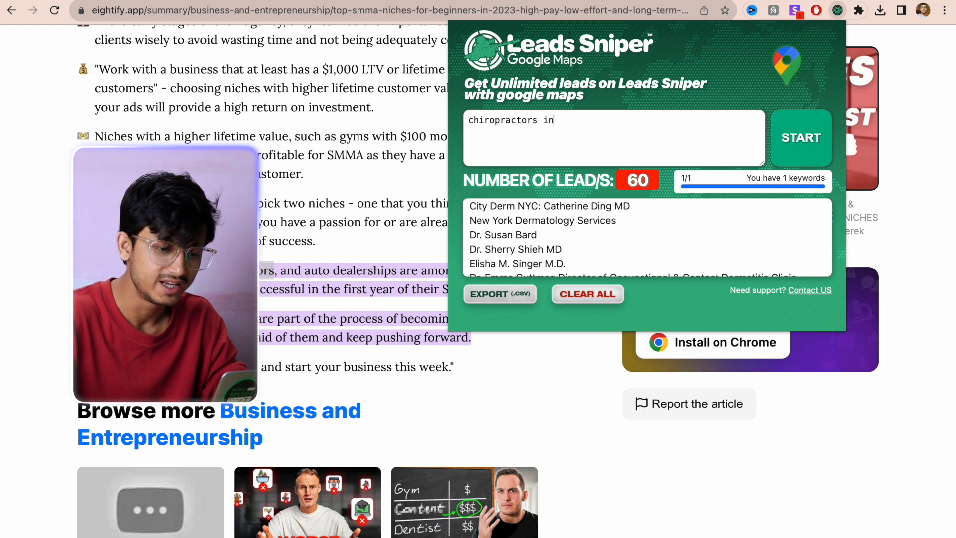
text(w y)
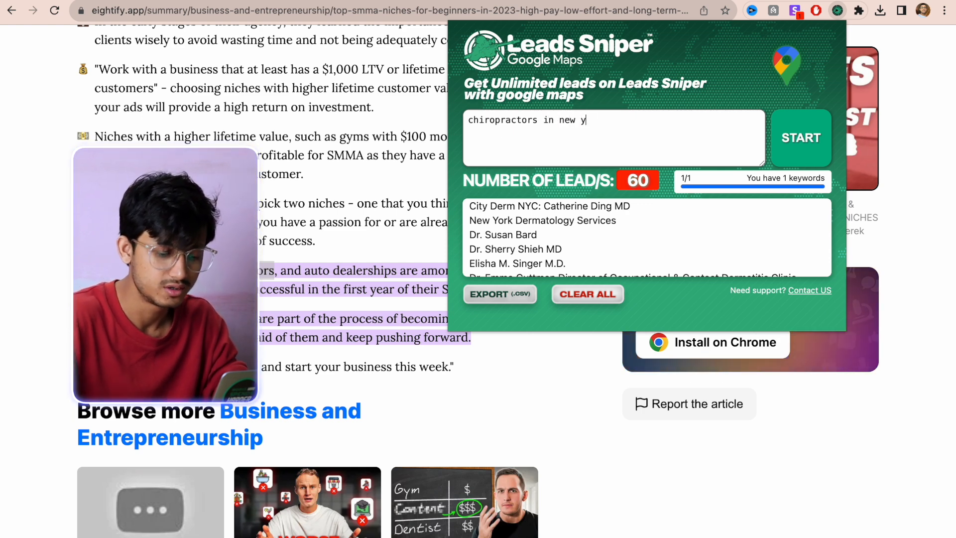
Clear all previously collected leads and start scraping with the chiropractor keyword.
key(ctrl+a)
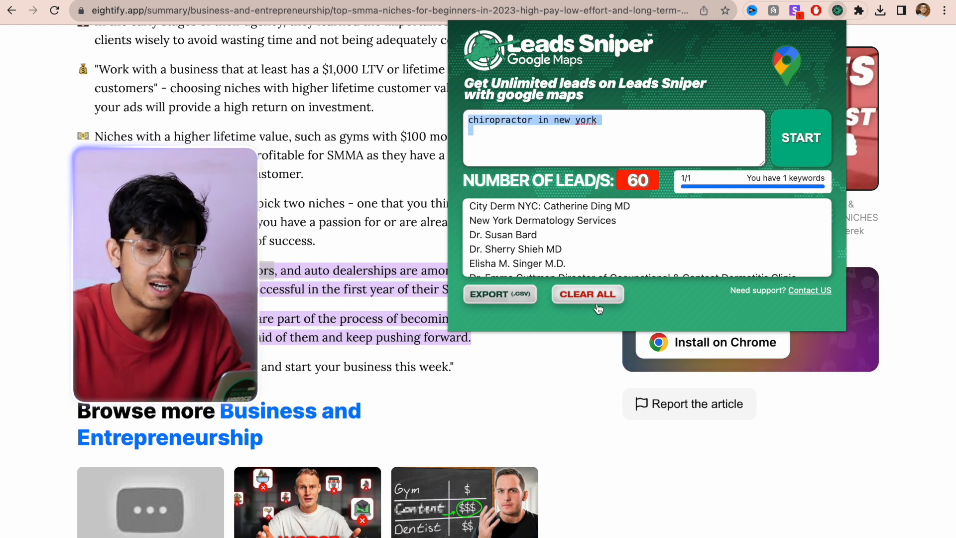
click(589, 294)
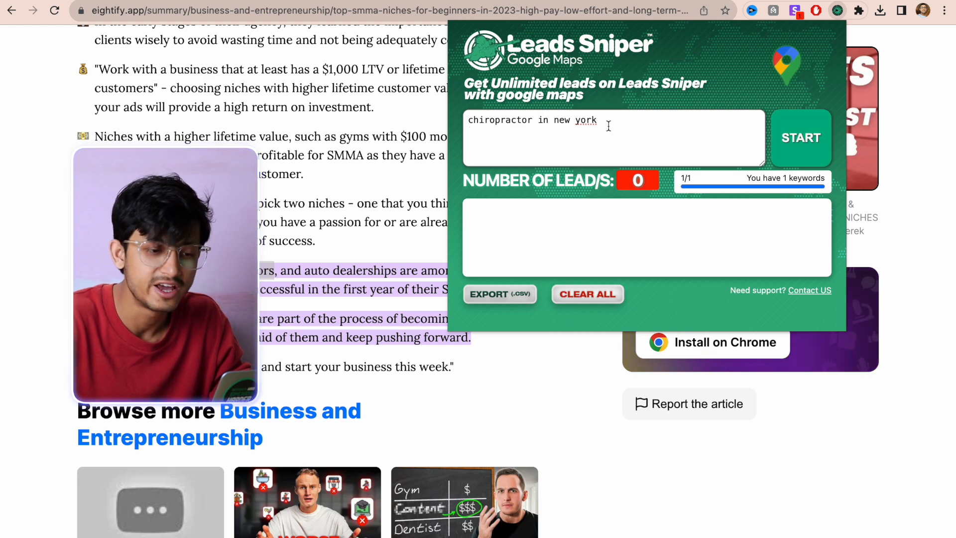
click(796, 148)
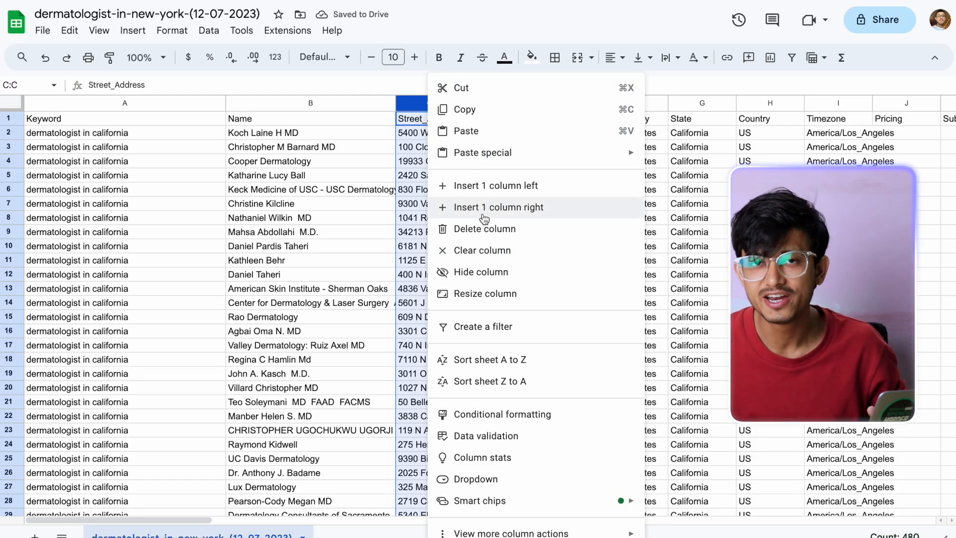
In the dermatologist-in-new-york-(12-07-2023) Google Sheet, delete the Street_Address column and select the Phone_1, Phone_2 and Website columns in turn.
click(483, 229)
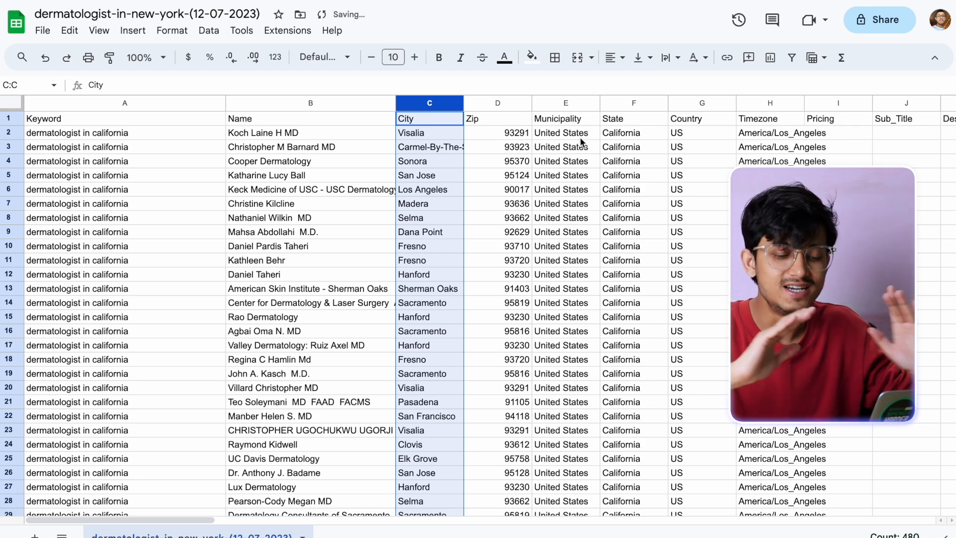
drag(203, 519, 351, 527)
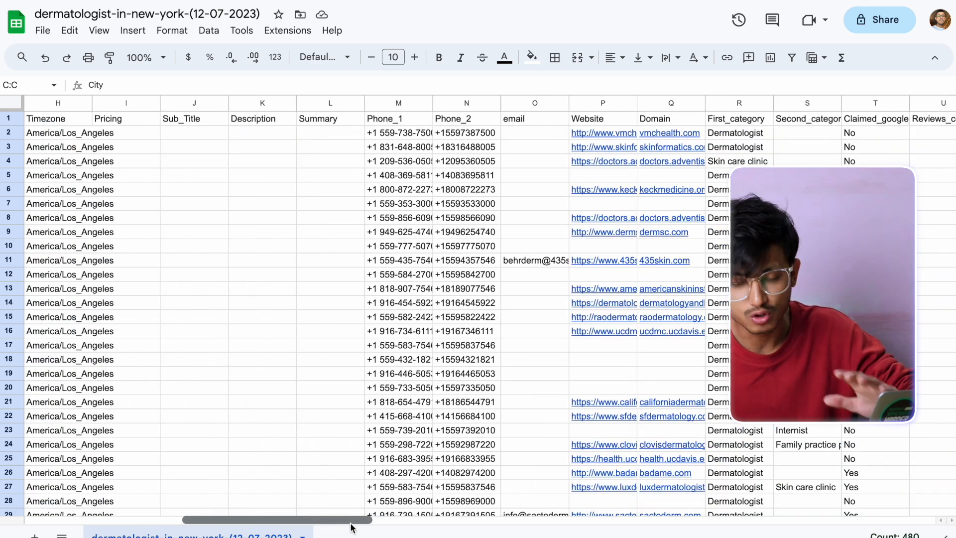
click(384, 103)
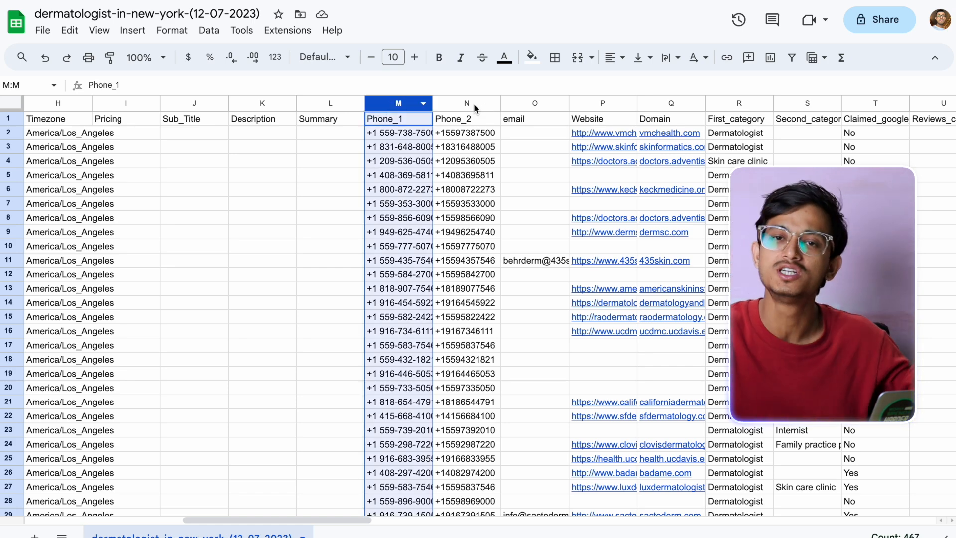
click(475, 104)
click(600, 103)
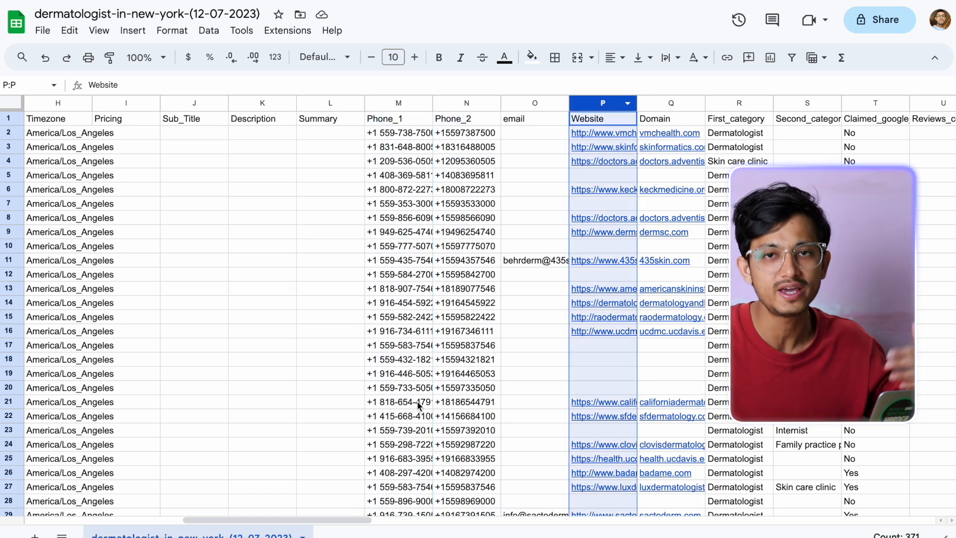
Widen the Website column so that the full site addresses can be read.
drag(293, 521, 359, 522)
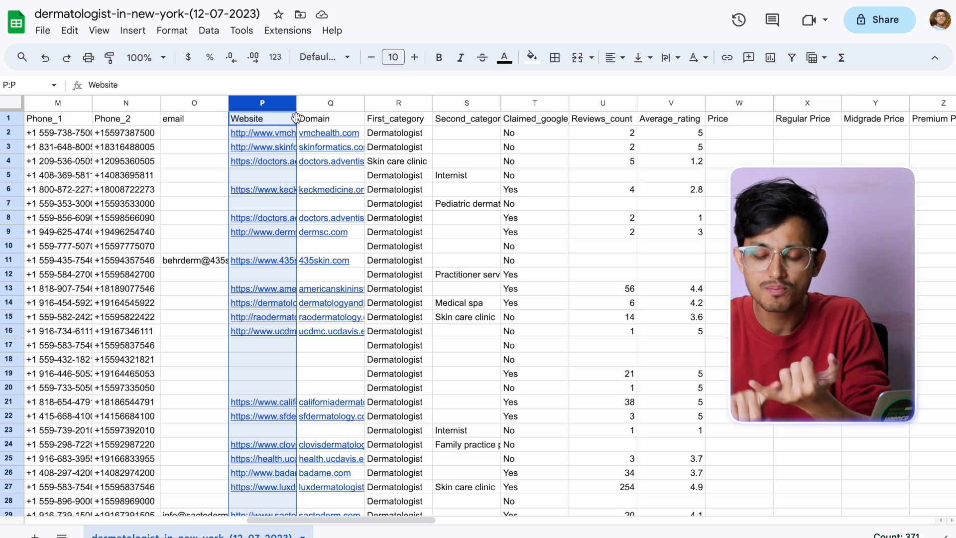
drag(297, 101, 376, 102)
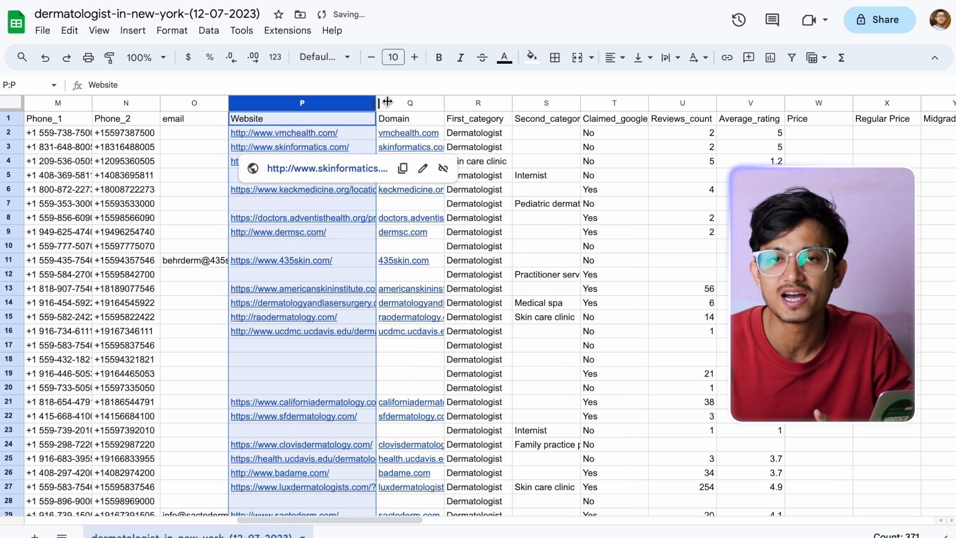
drag(289, 521, 307, 521)
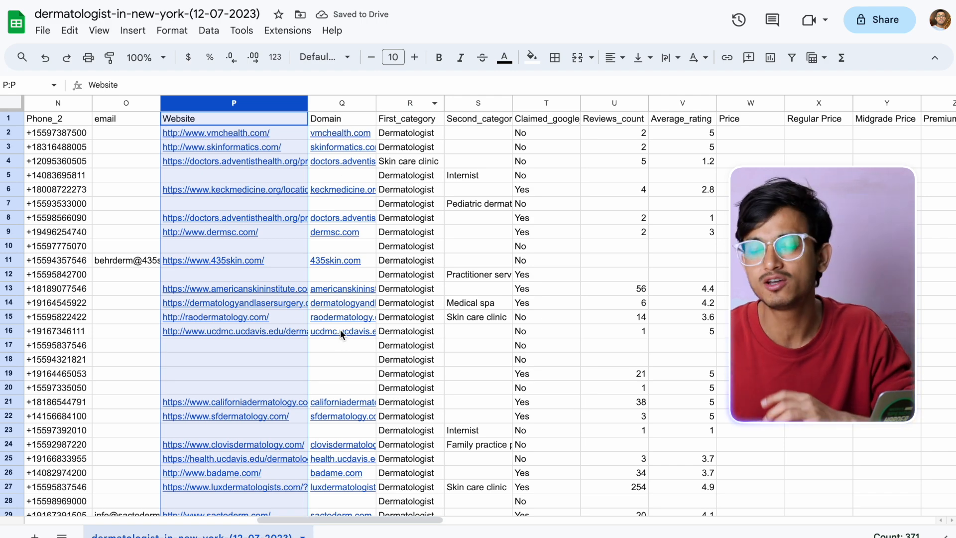
Widen the facebook_url and linkedin_url columns to show the full profile links.
drag(360, 520, 731, 502)
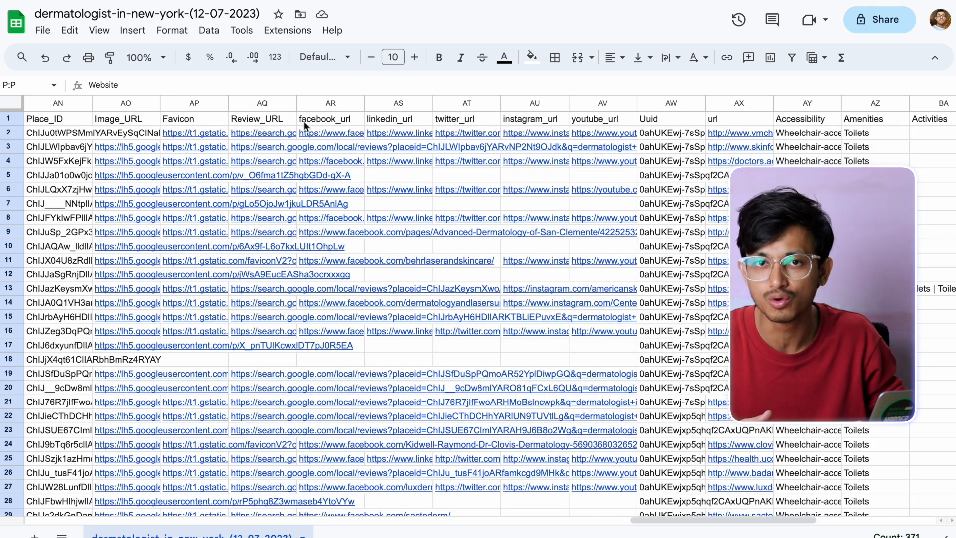
drag(365, 102, 508, 102)
click(436, 103)
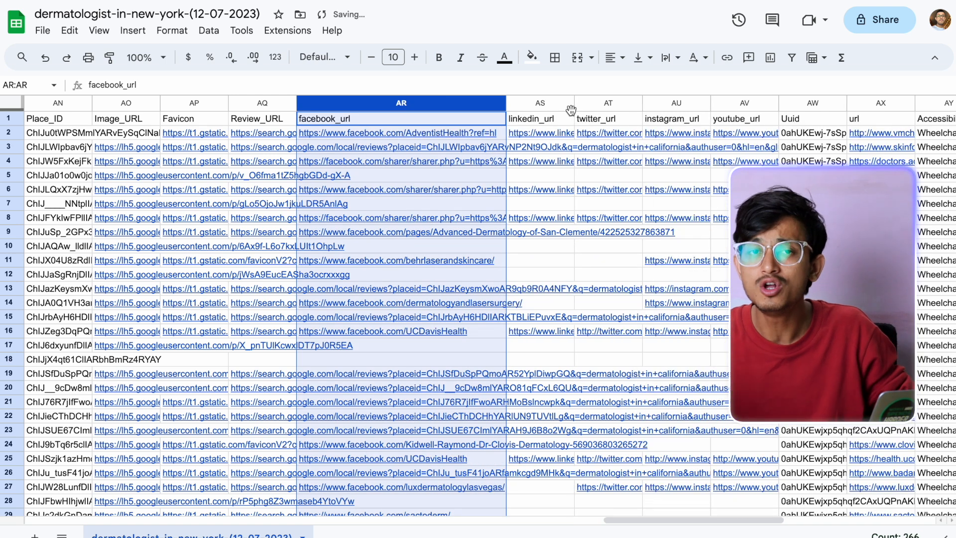
drag(574, 103, 703, 103)
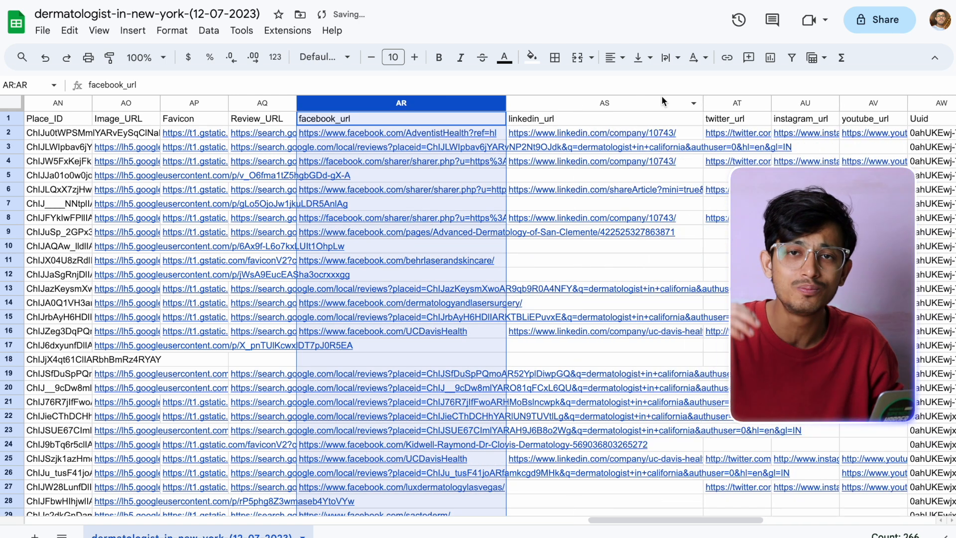
click(578, 102)
Select the twitter_url column and widen the instagram_url column to show the complete Instagram links.
drag(597, 518, 697, 520)
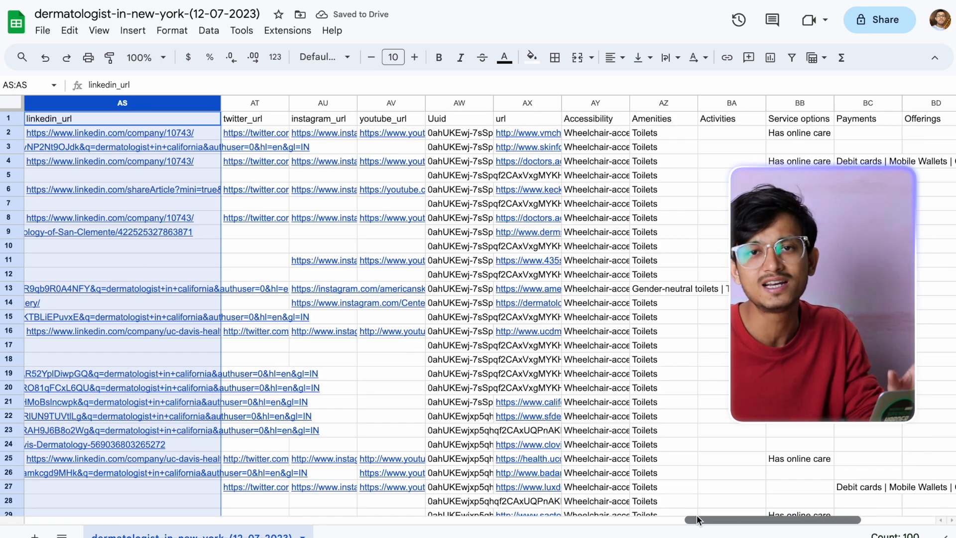
right_click(278, 103)
click(249, 103)
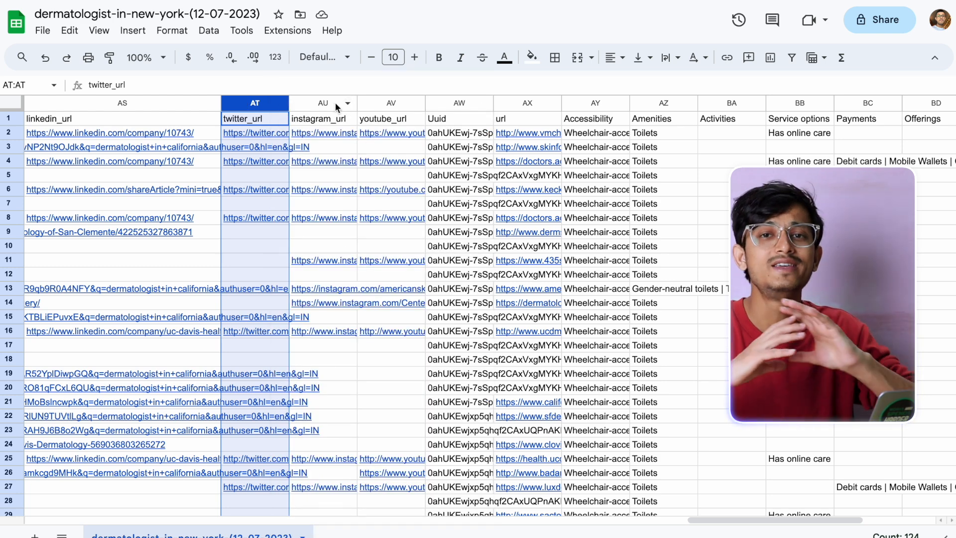
click(320, 103)
drag(355, 103, 548, 104)
Widen the youtube_url column so that the full channel links can be read.
click(597, 104)
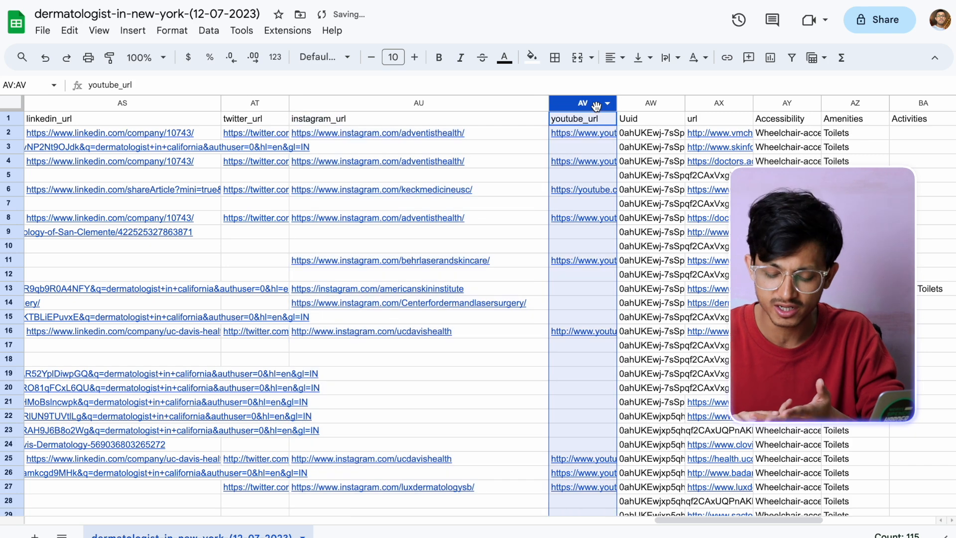
drag(693, 525, 715, 523)
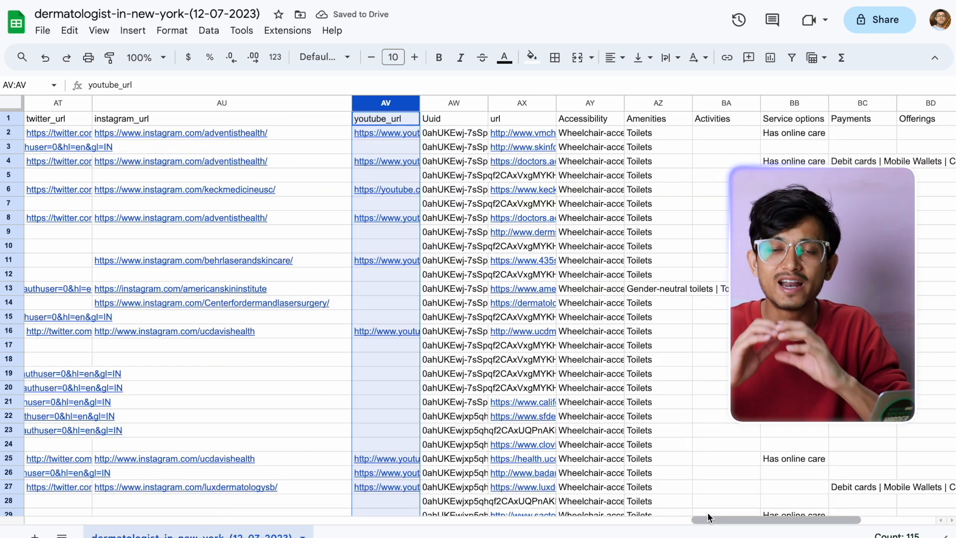
drag(420, 104, 712, 105)
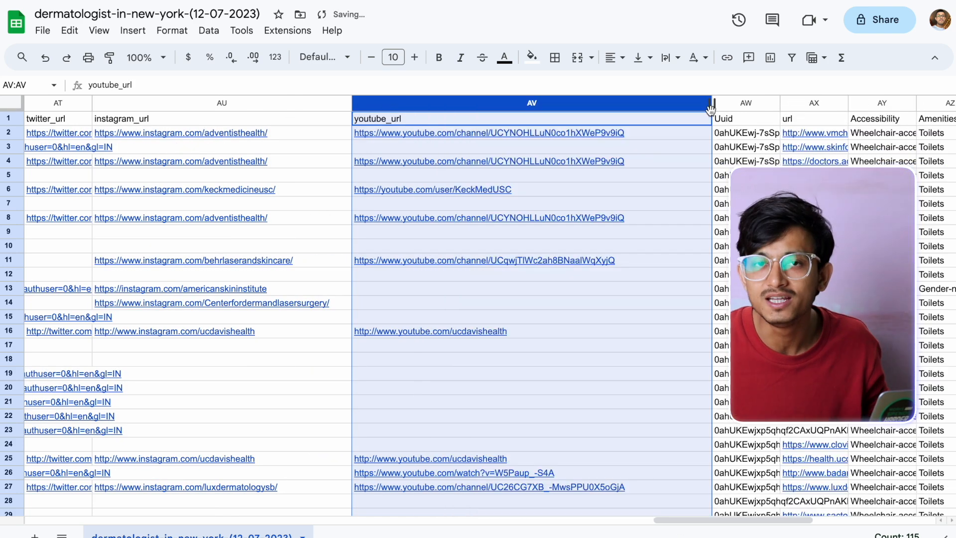
click(507, 130)
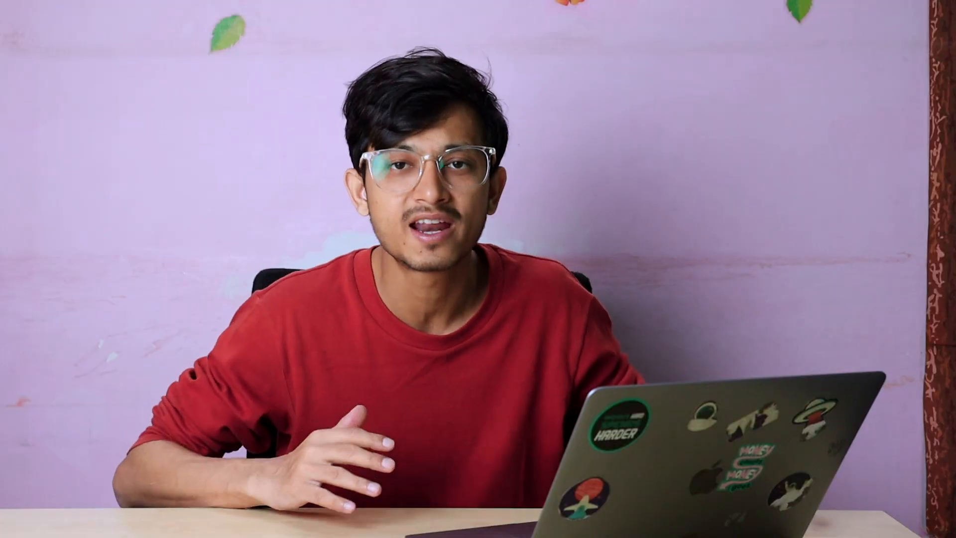